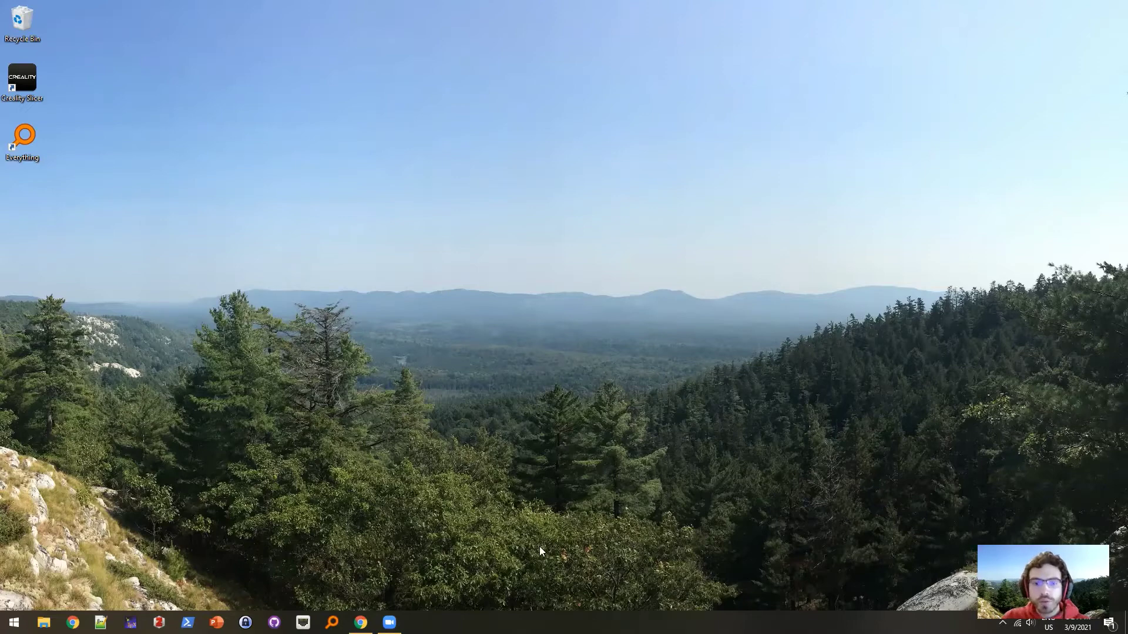
- Load opensees.berkeley.edu in a new Chrome guest window
left_click(361, 622)
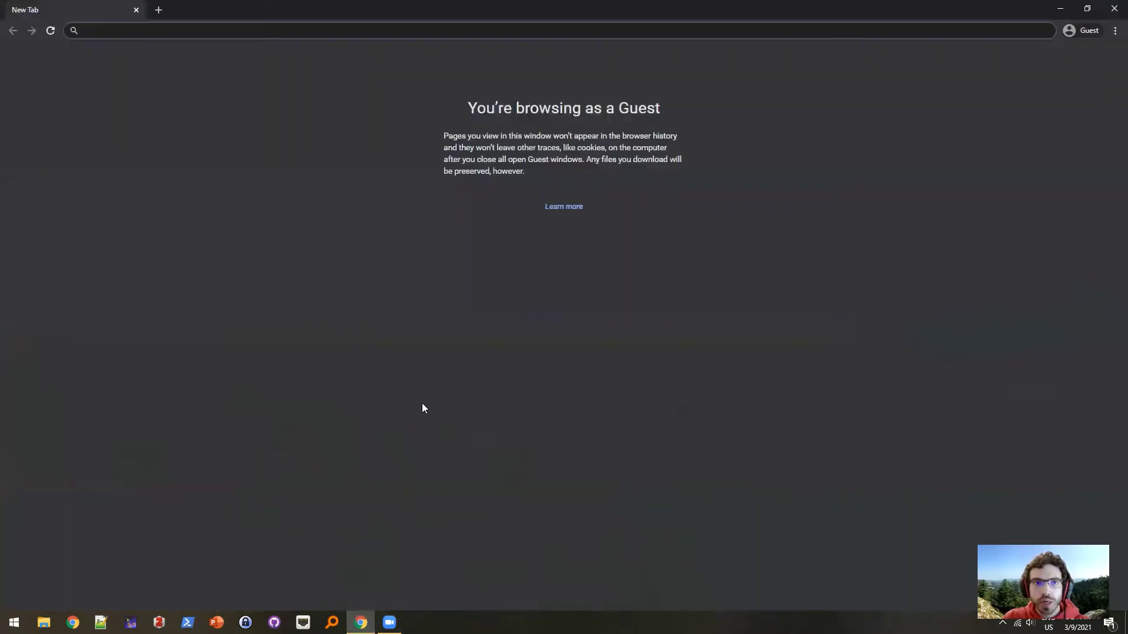
left_click(248, 32)
type("o")
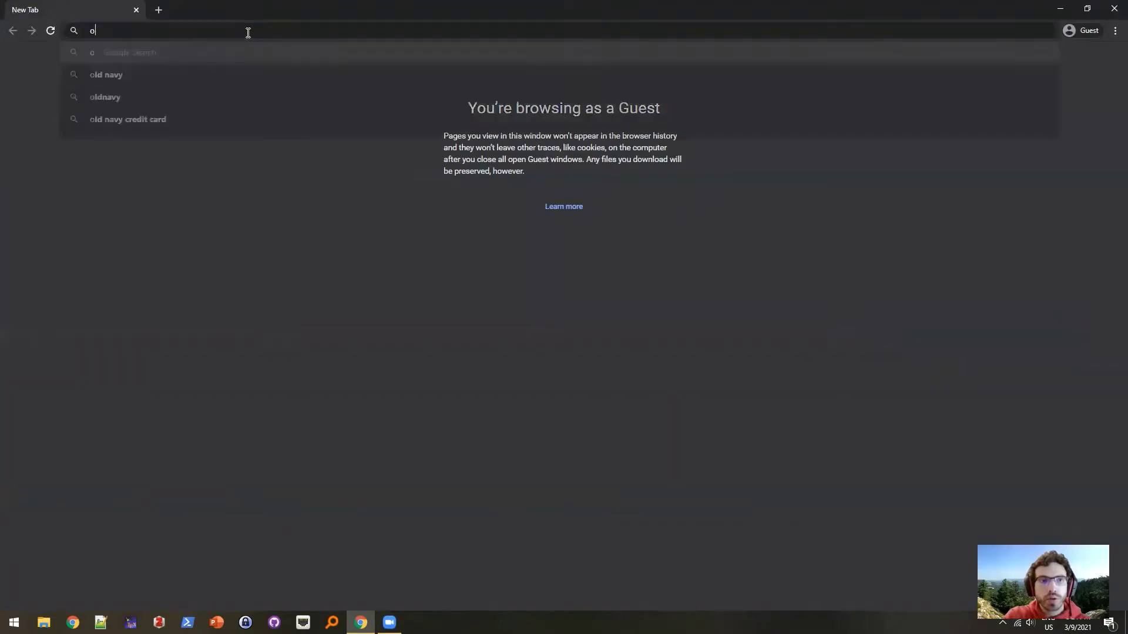
type("pensees.berke")
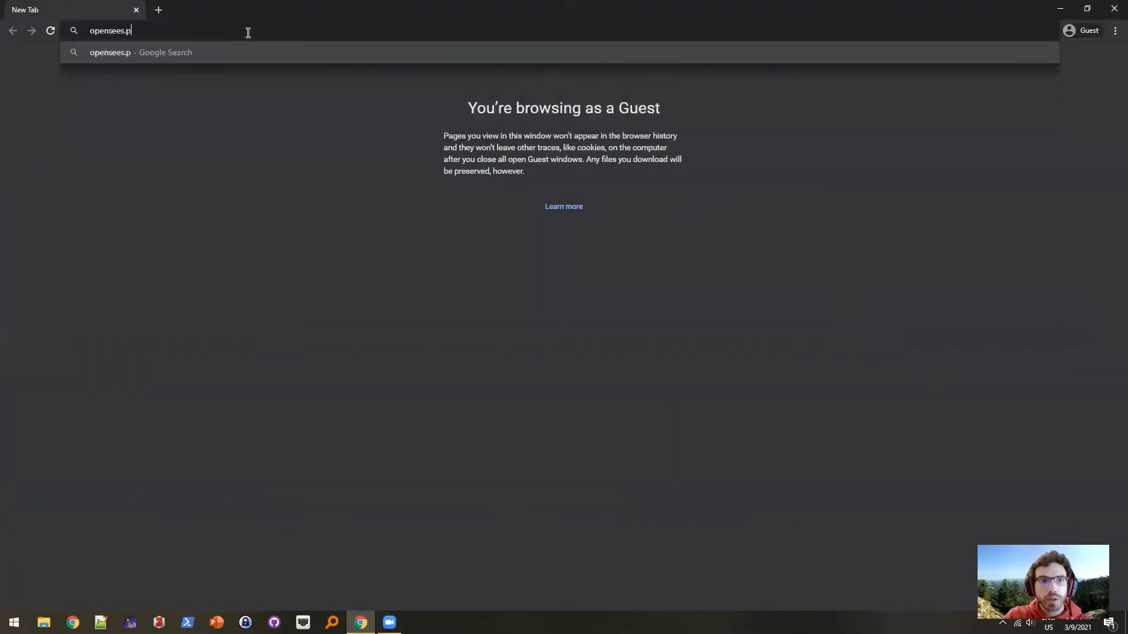
type("ley.edu")
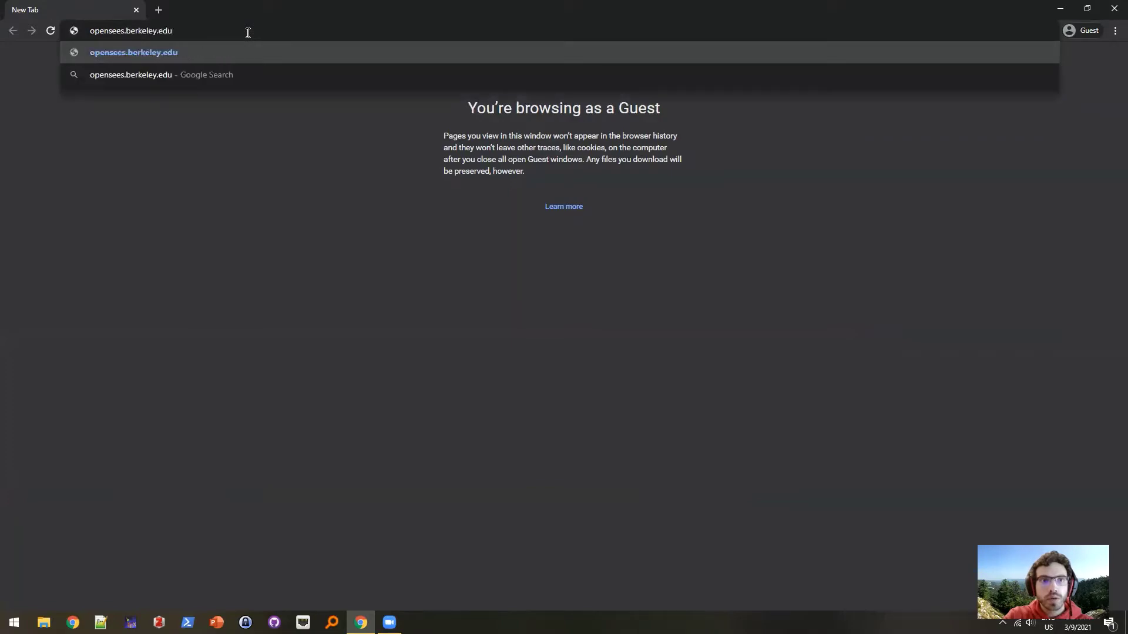
key("Return")
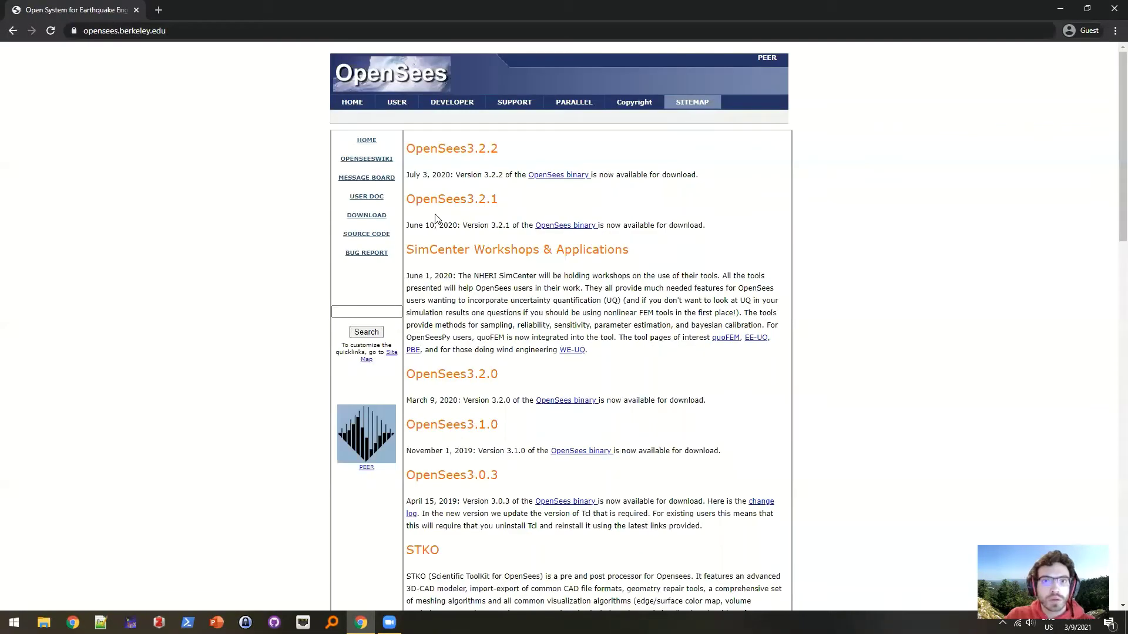
- Open the OpenSees binary link and submit your registered e-mail address to unlock downloads
left_click(550, 182)
left_click(569, 263)
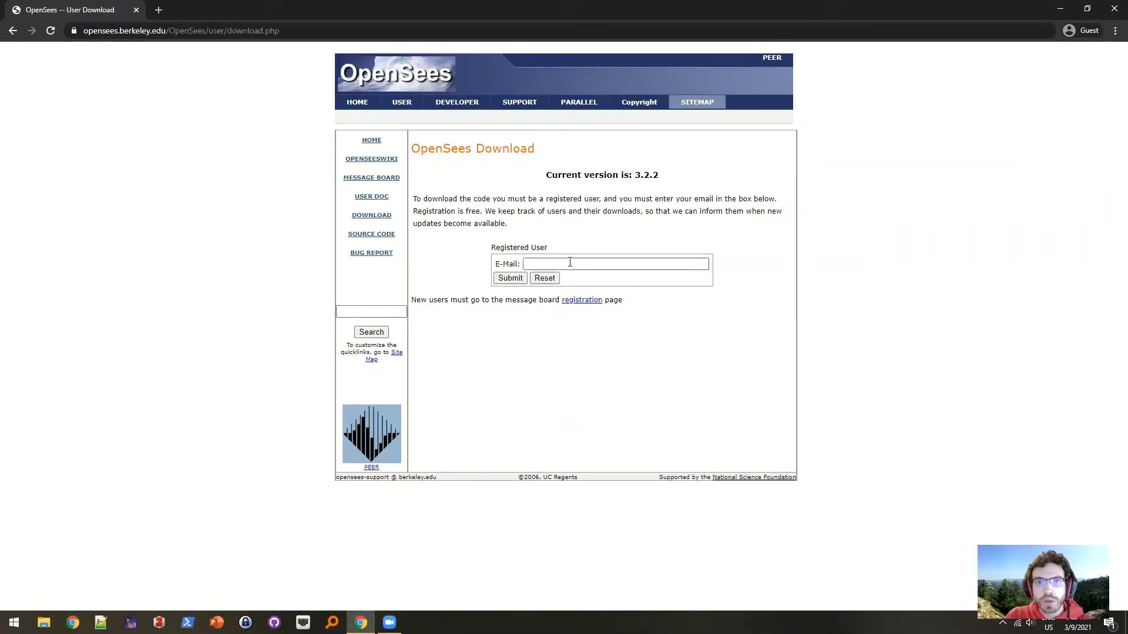
left_click(575, 264)
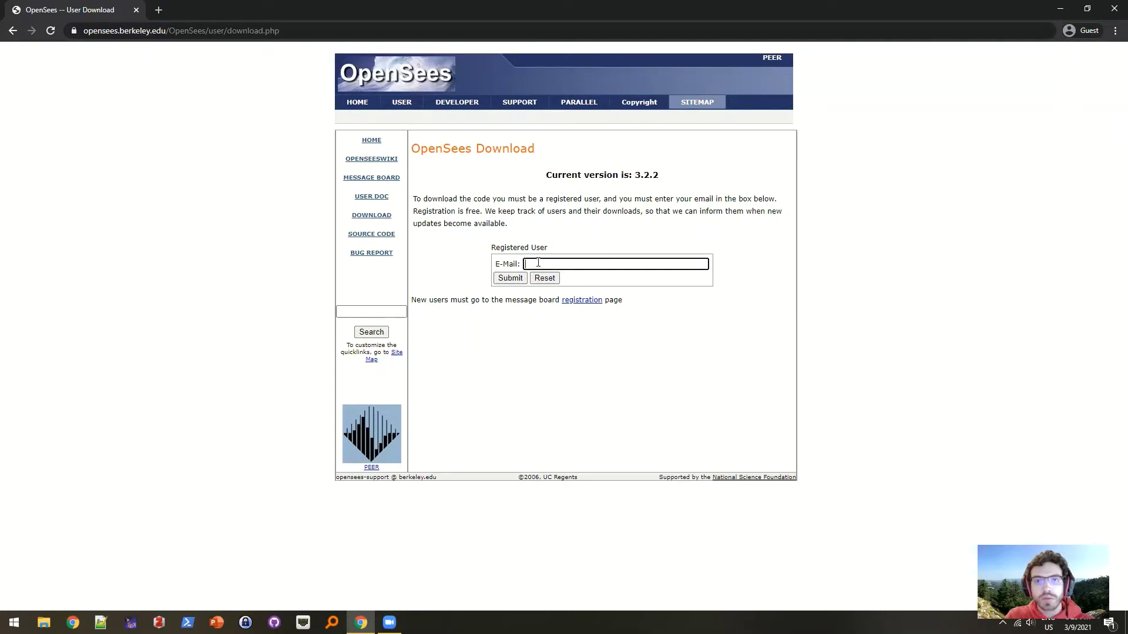
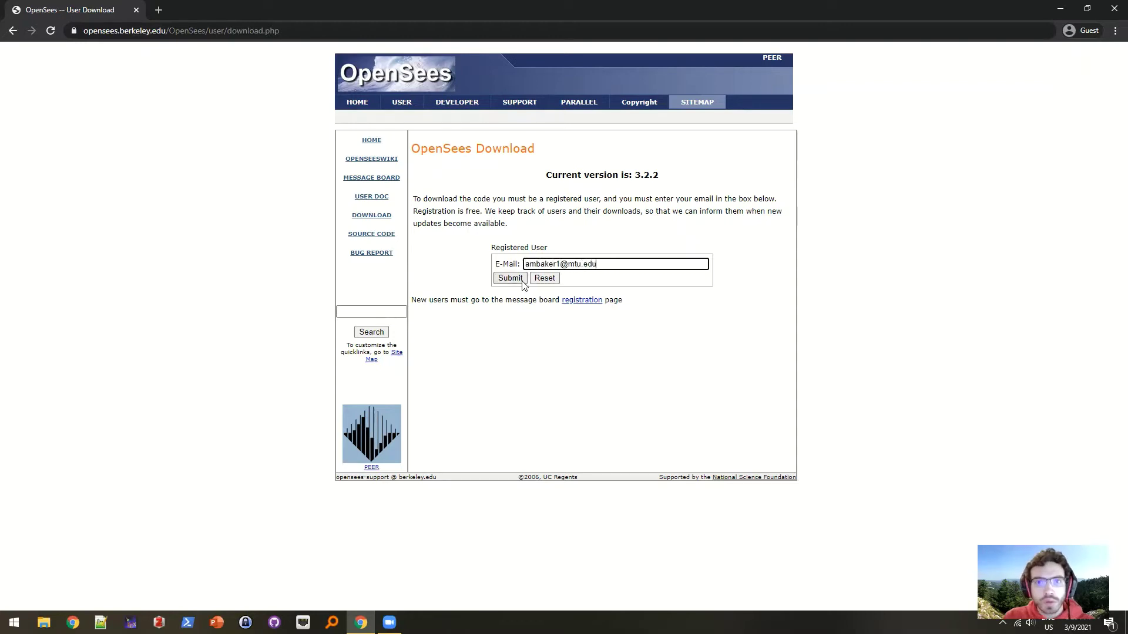
left_click(509, 279)
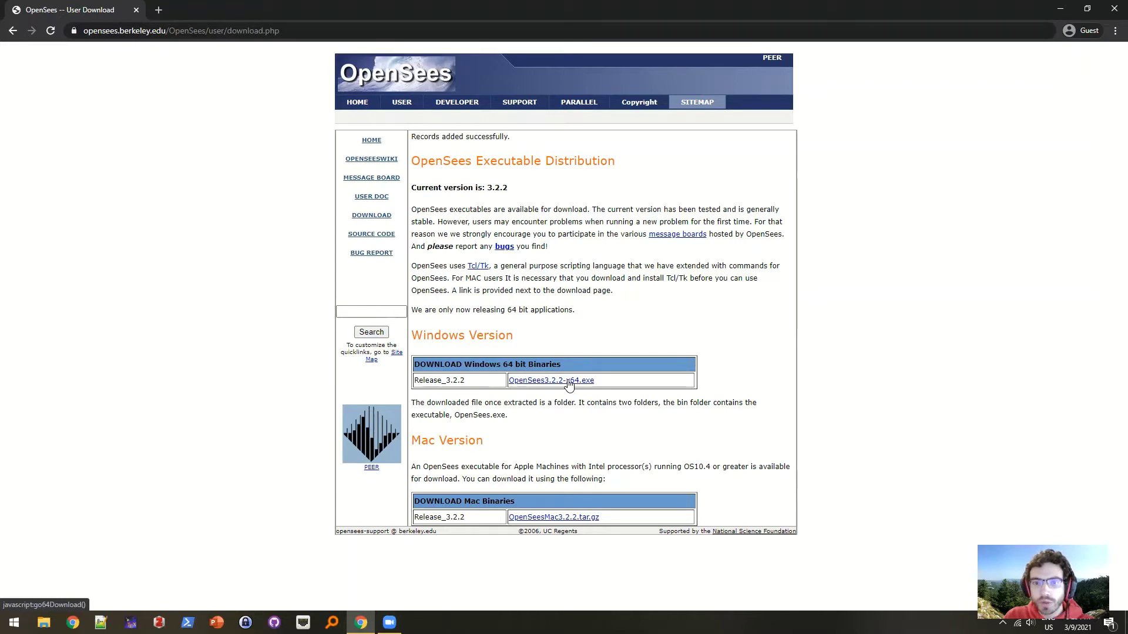
- Download OpenSees3.2.2-x64.exe and extract the zip into its own folder
left_click(588, 381)
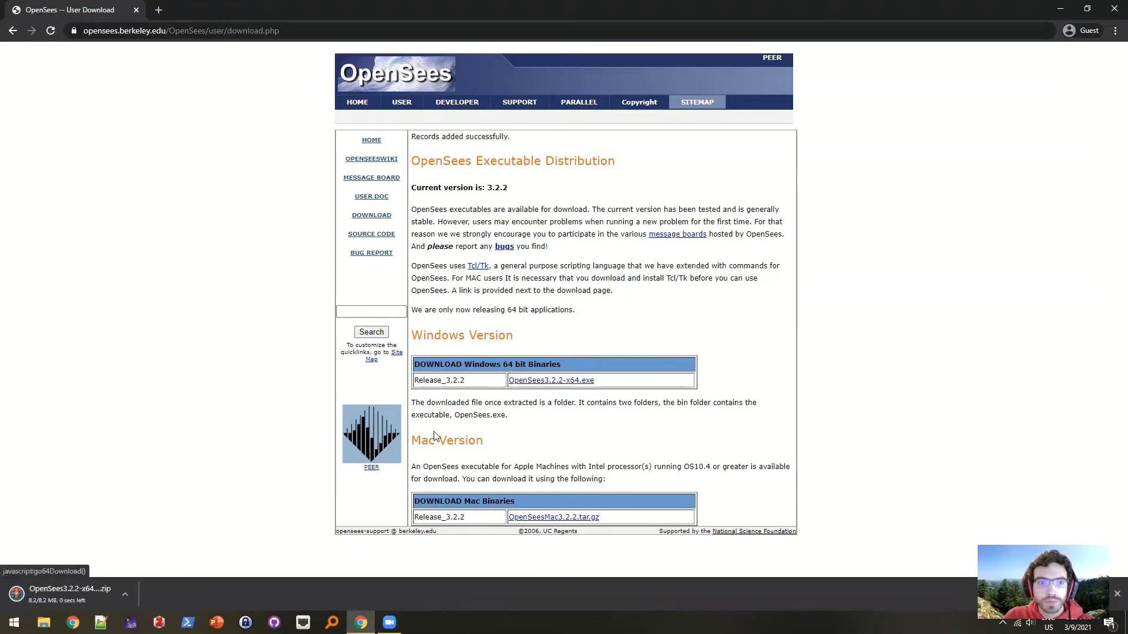
right_click(77, 599)
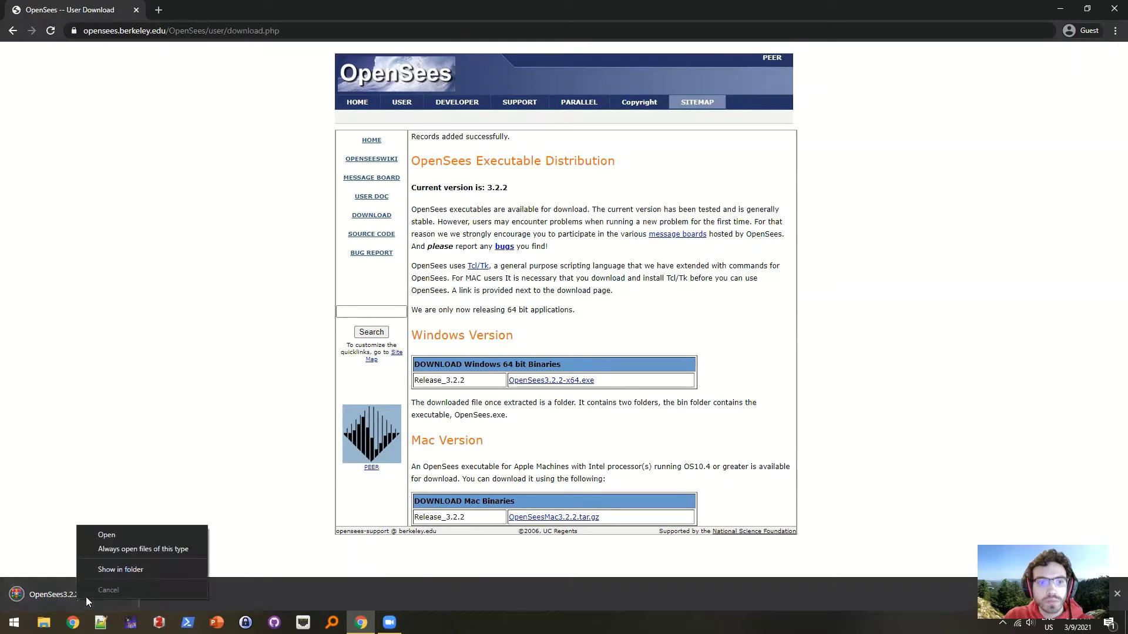
left_click(121, 570)
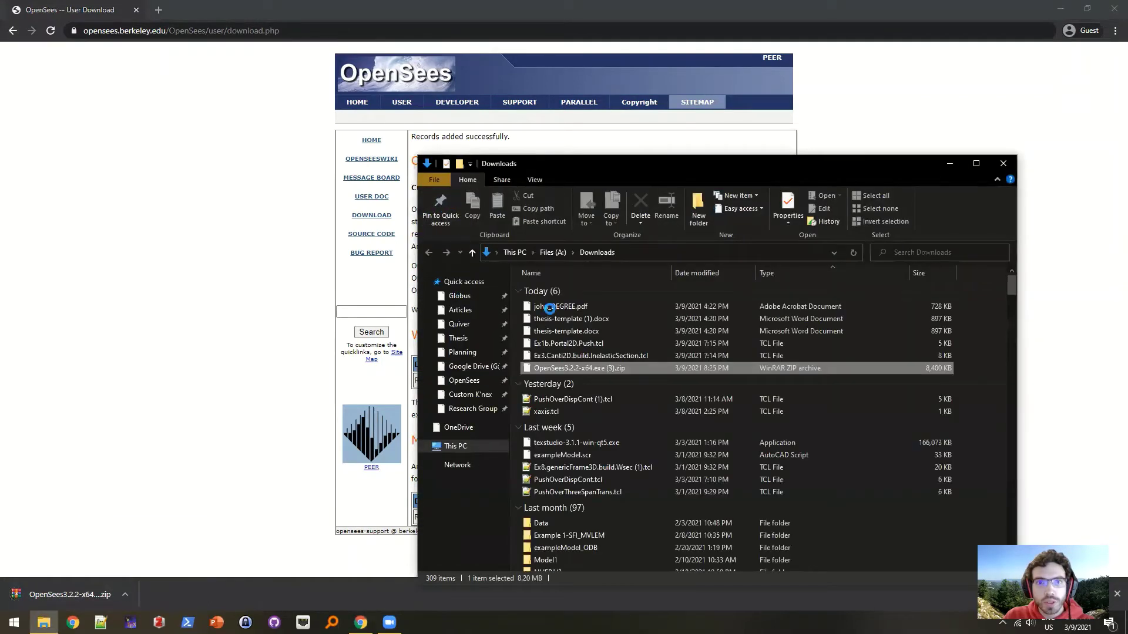
right_click(582, 372)
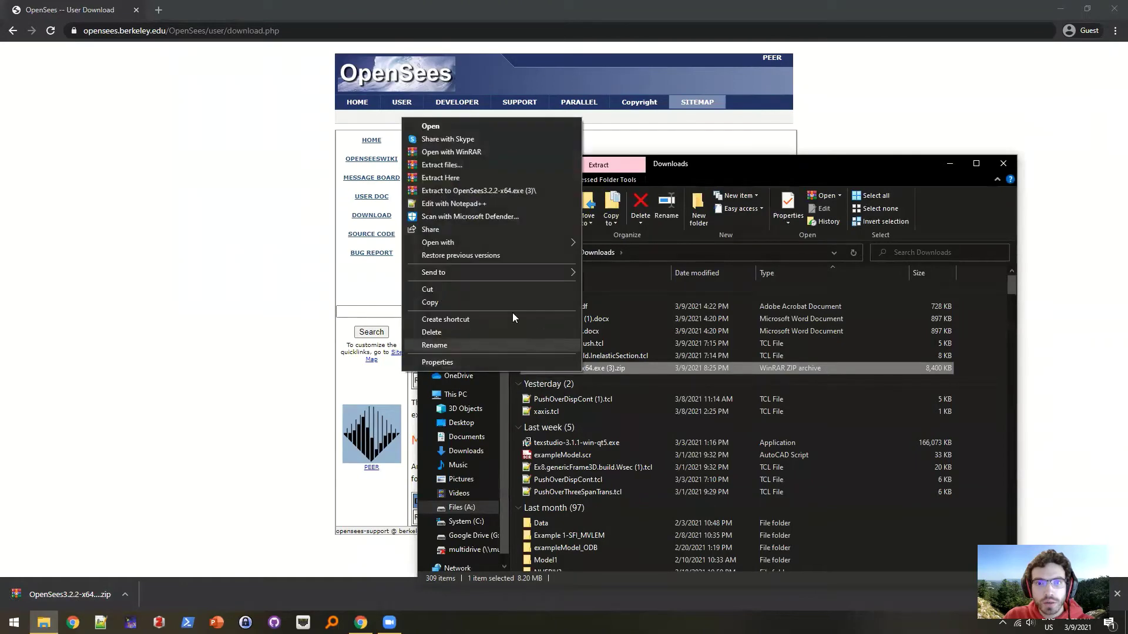
left_click(466, 192)
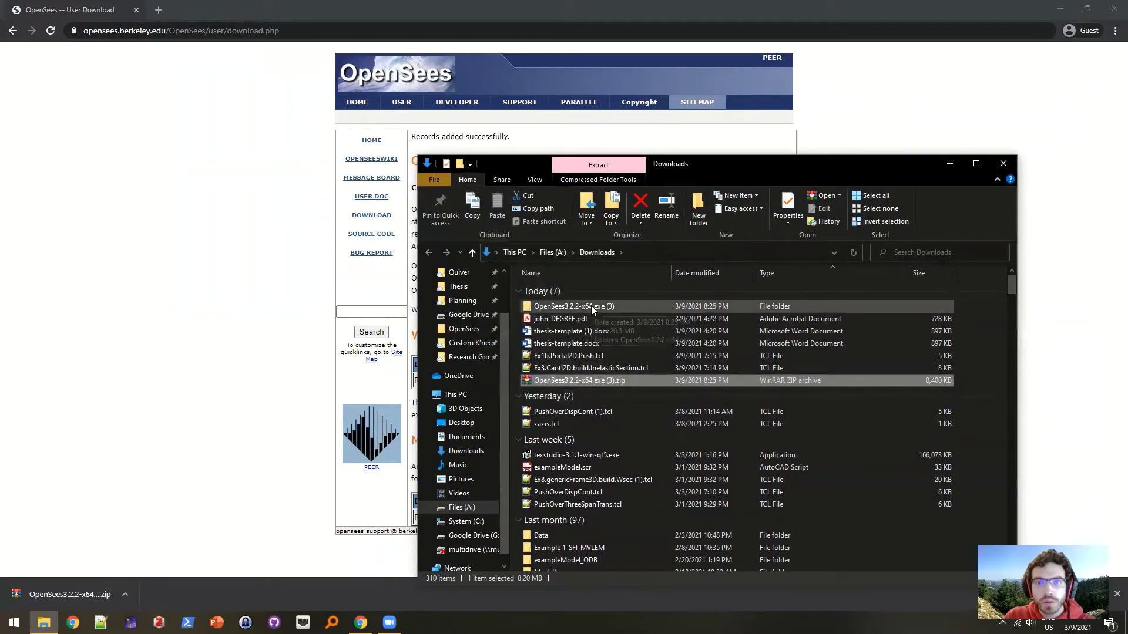
- Browse into the extracted OpenSees3.2.2-x64.exe folder and its bin subfolder
double_click(591, 306)
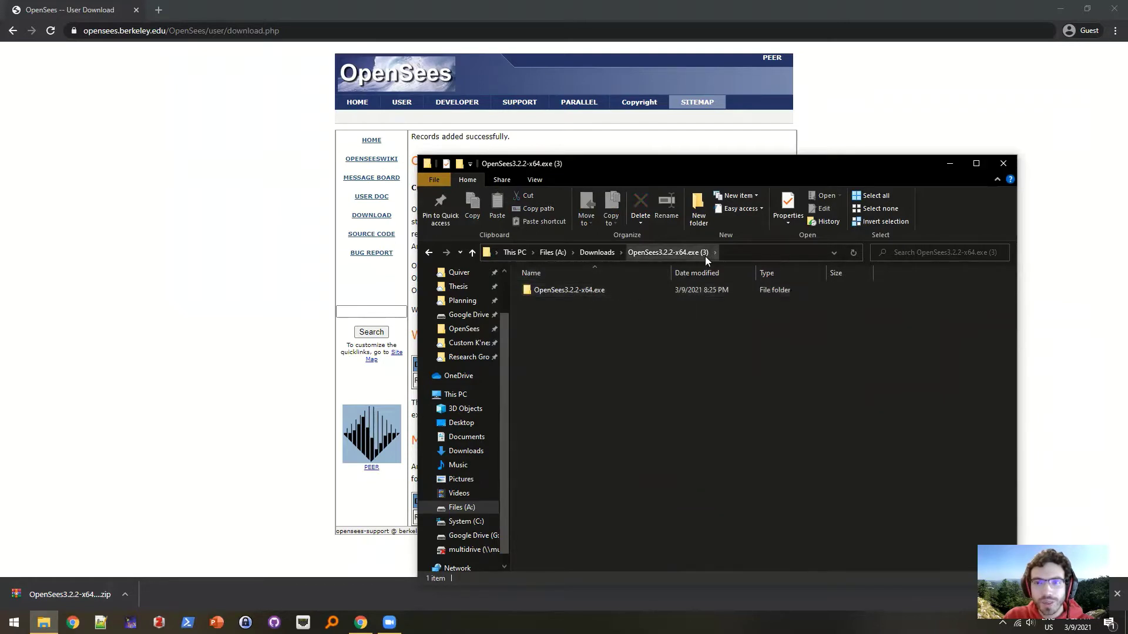
left_click(586, 292)
left_click(586, 292)
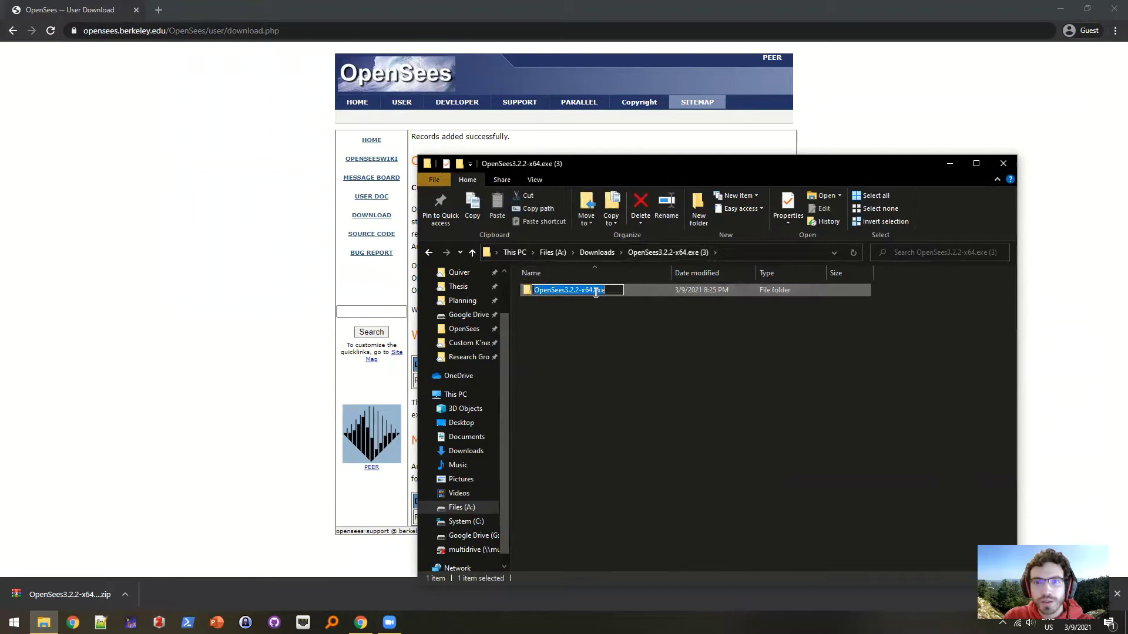
double_click(637, 292)
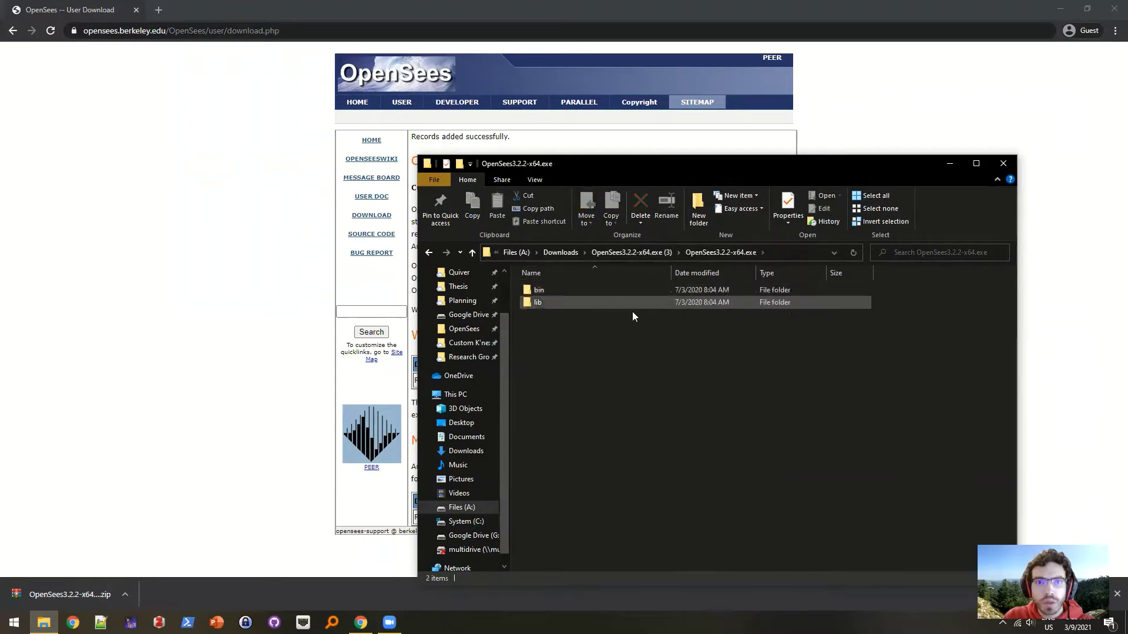
left_click(541, 292)
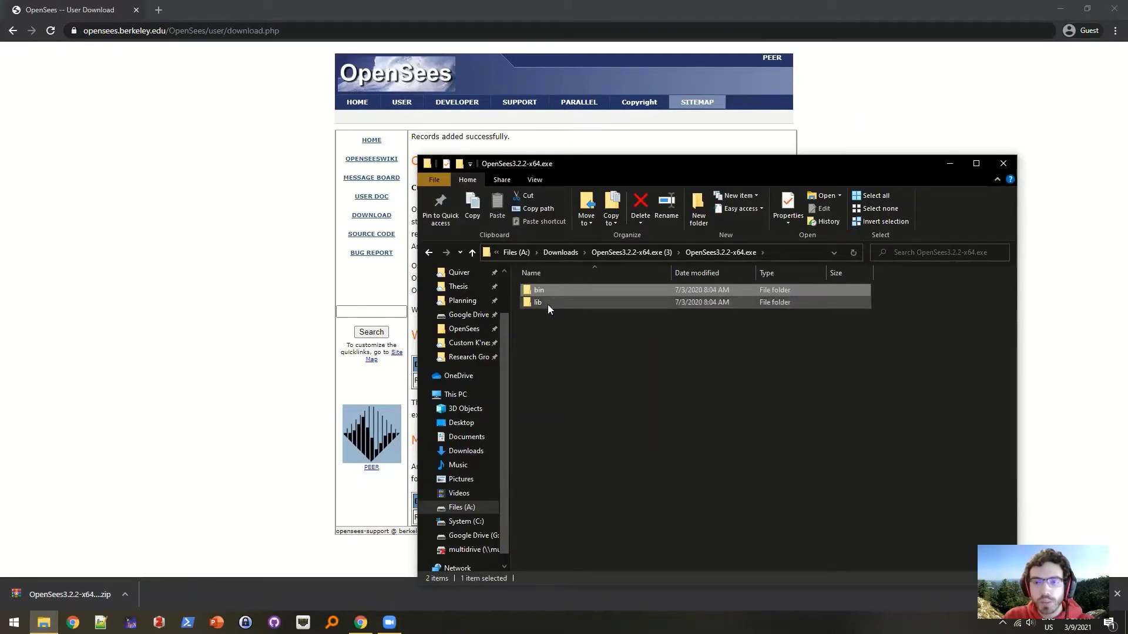
double_click(549, 290)
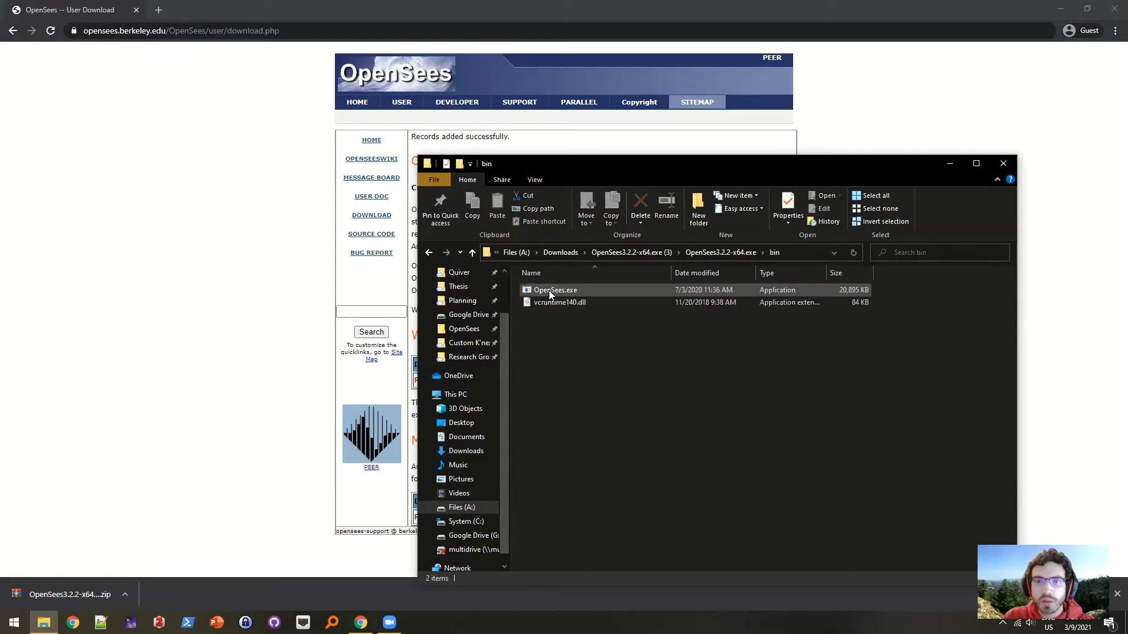
- Launch OpenSees.exe and run 'model BasicBuilder -ndm 2'
double_click(548, 290)
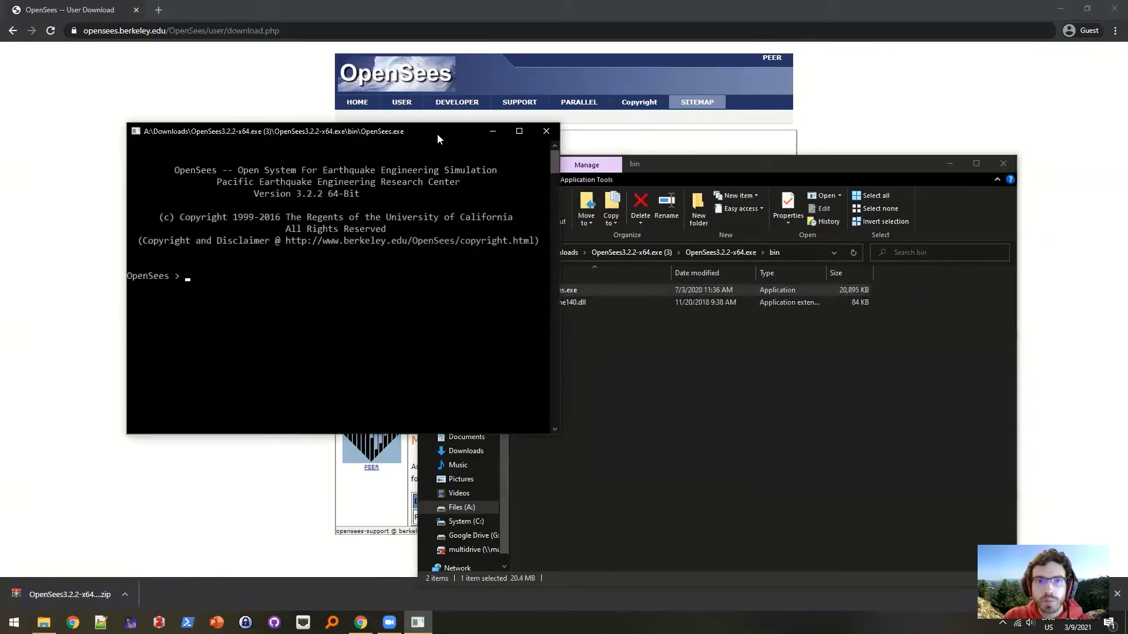
left_click_drag(437, 133, 499, 125)
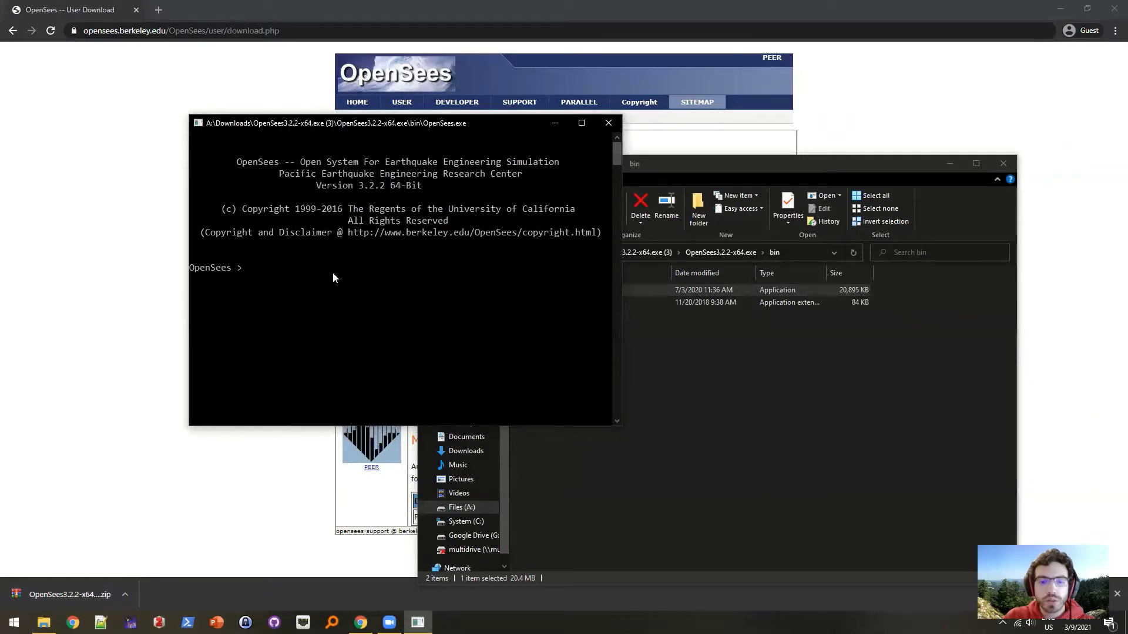
type("model Ba")
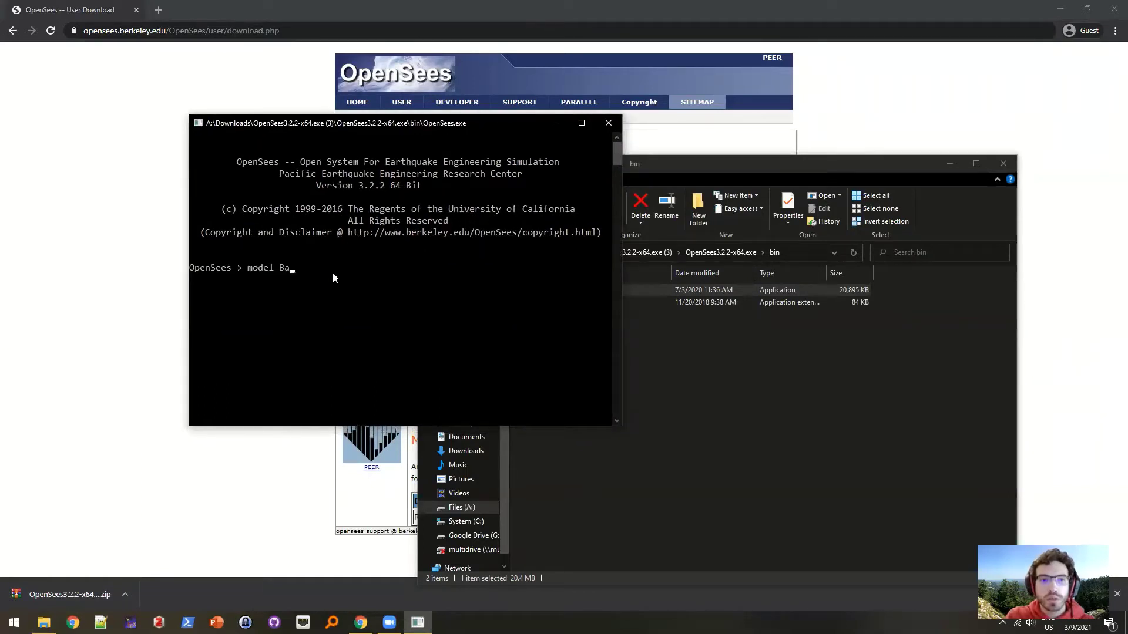
type("sic")
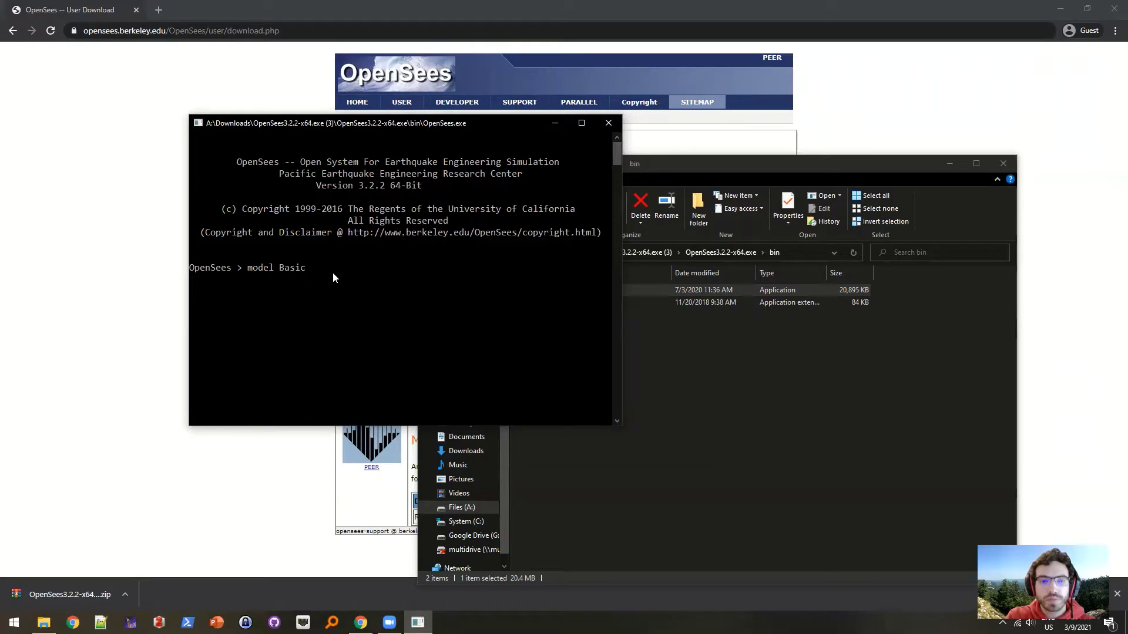
key("BackSpace")
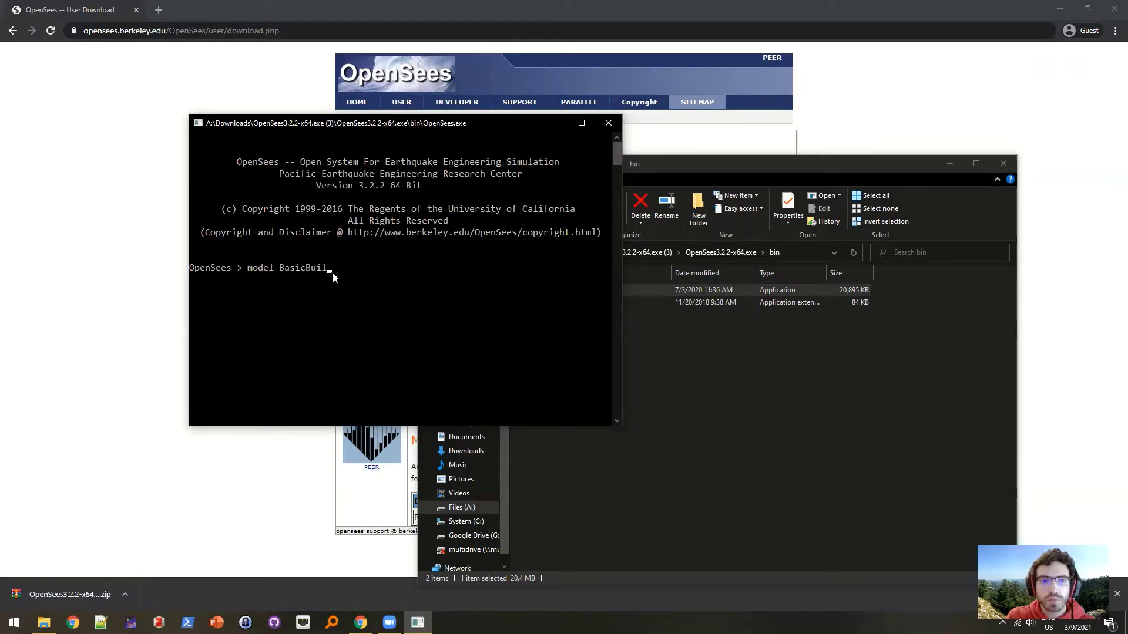
type("Builder -dnm")
key("BackSpace")
key("BackSpace")
key("BackSpace")
type("ndm 2")
key("Return")
- Create node 1 at 0 0 and print its coordinates with nodeCoord 1
type("node 1 0 0")
key("Return")
type("nodeCoord ")
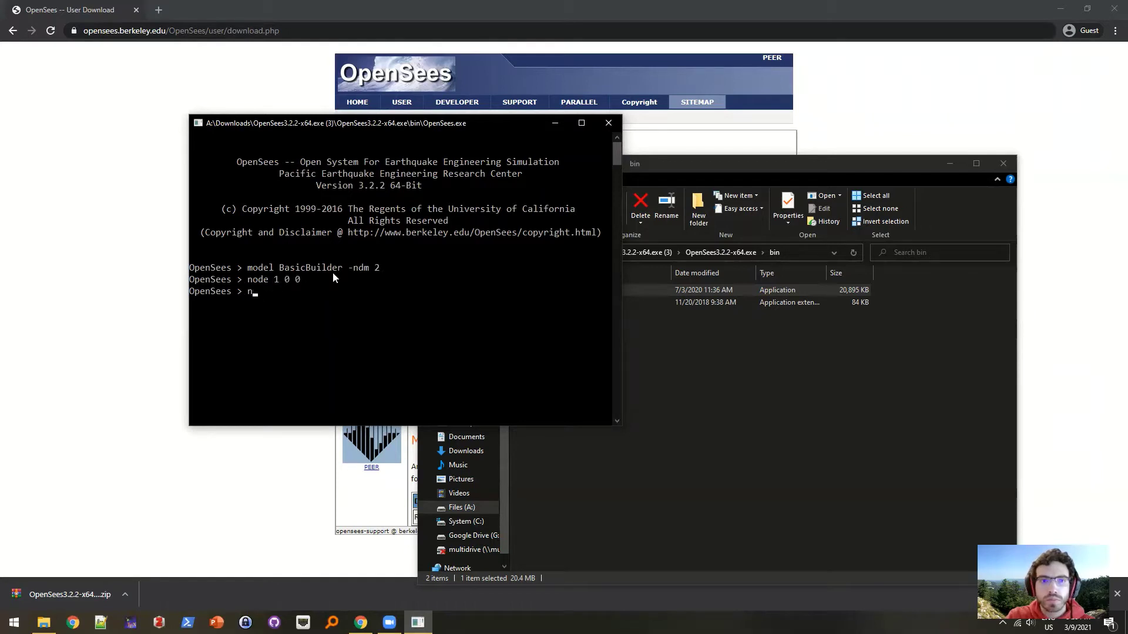
type("1")
key("Return")
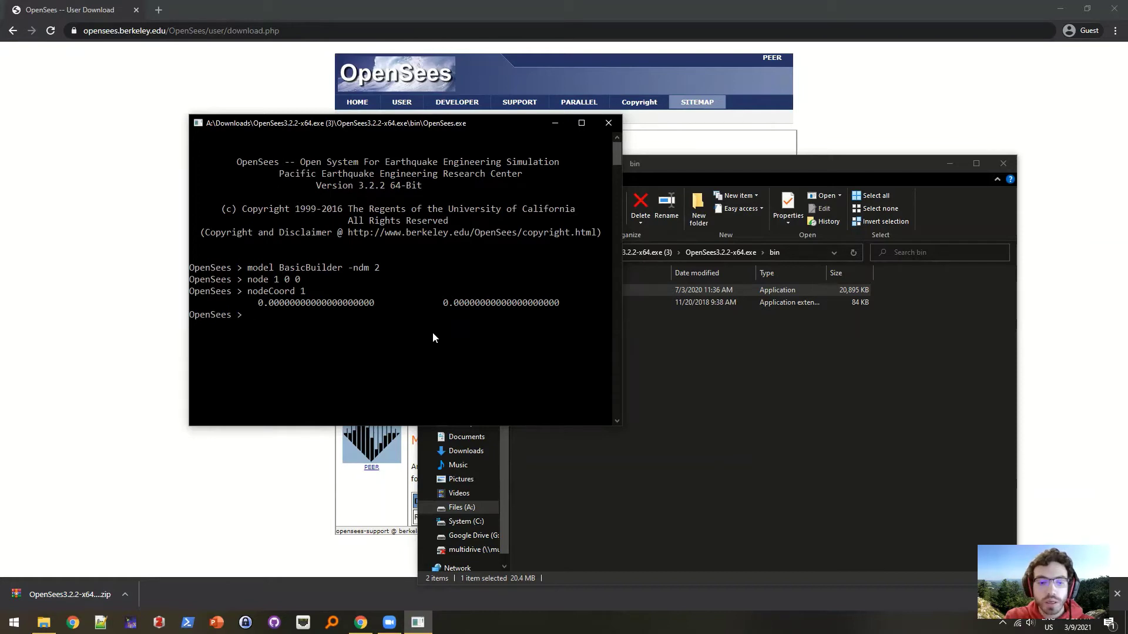
- Test 'parray', 'clock format' and 'package require math::linearalgebra' at the OpenSees prompt
type("parray")
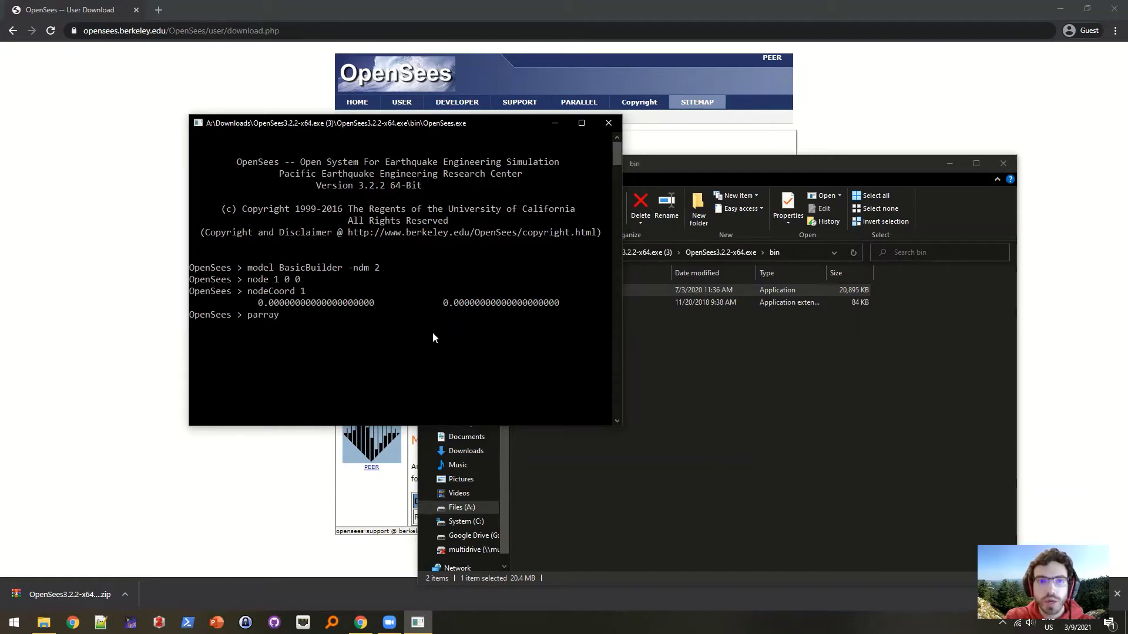
key("Return")
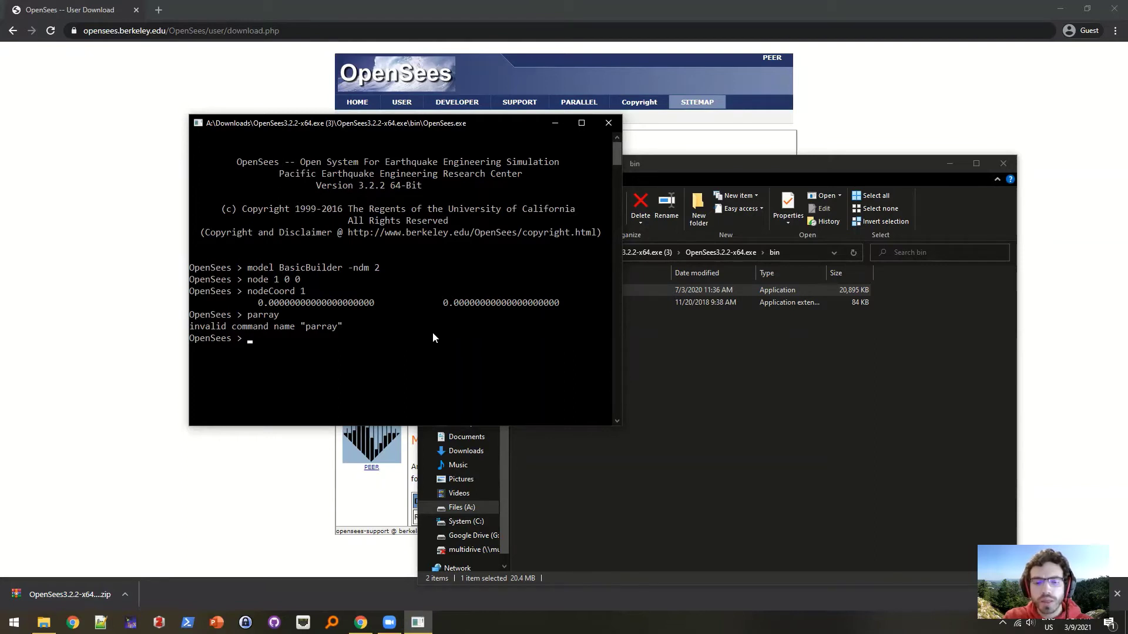
type("clock format")
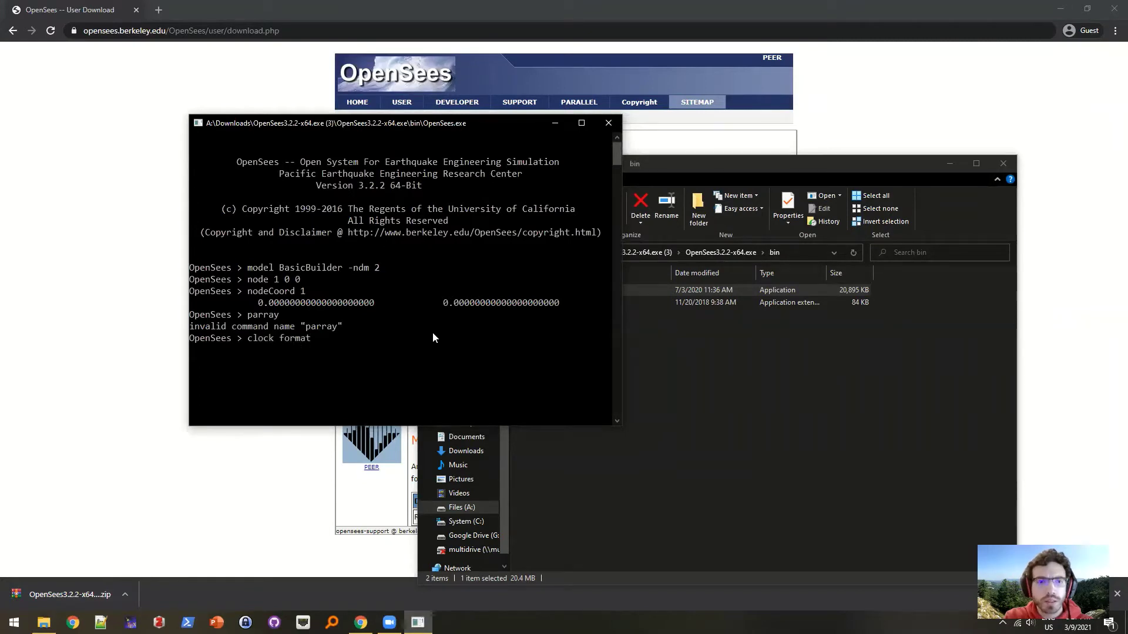
key("Return")
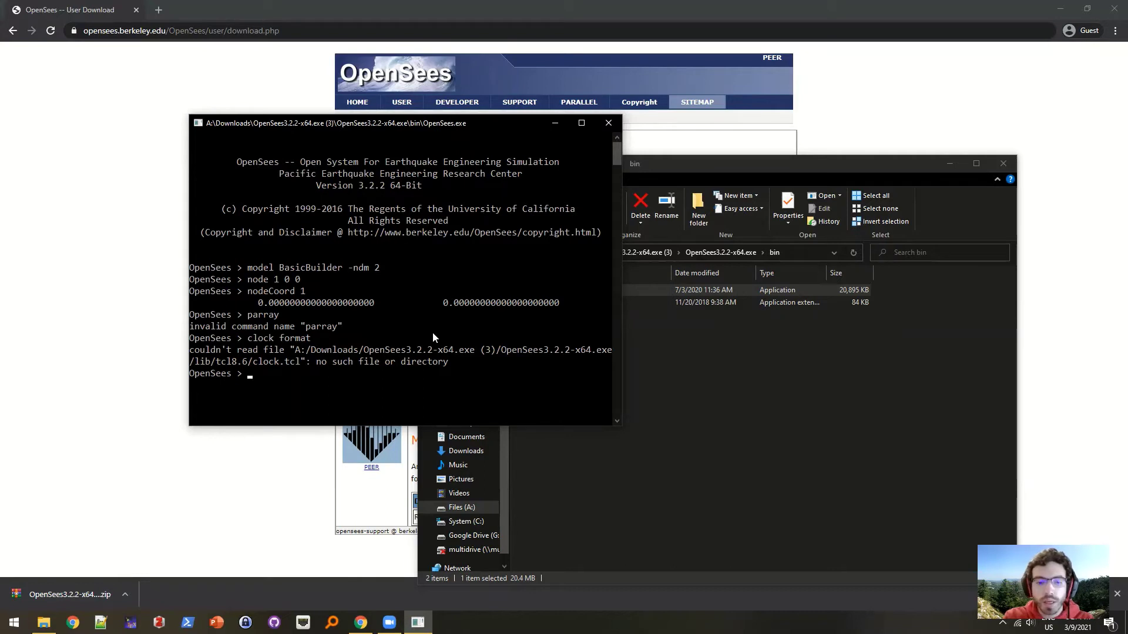
type("package require math::linearalgebra")
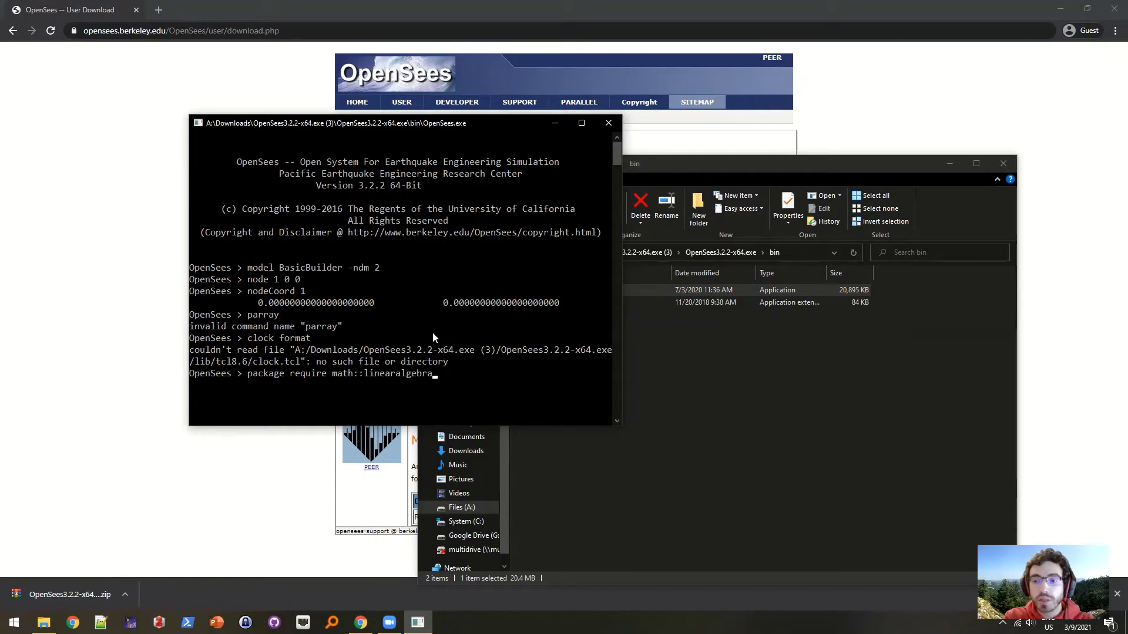
key("Return")
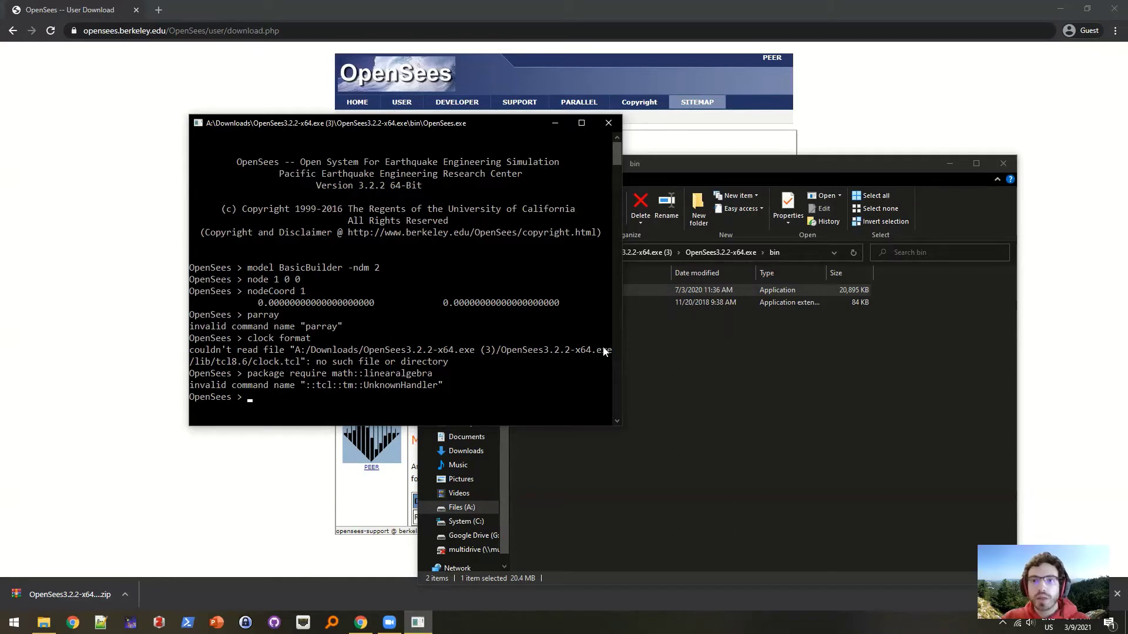
- Close the OpenSees console and go up to the OpenSees3.2.2-x64.exe folder
left_click(608, 123)
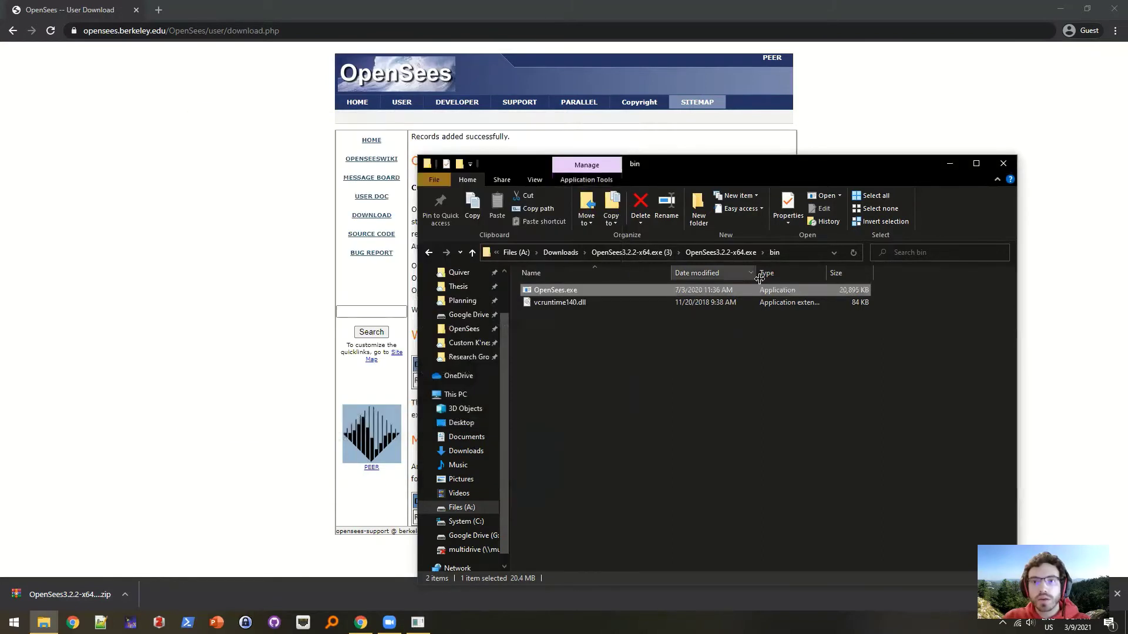
left_click(729, 252)
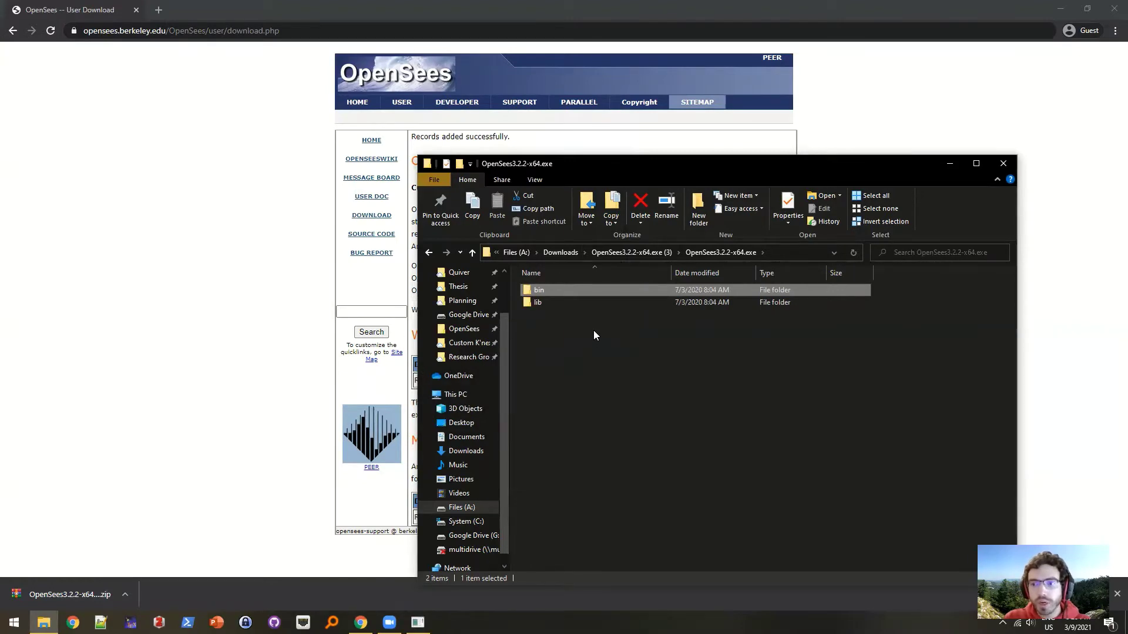
- Load activestate.com in a new Chrome tab
left_click(159, 10)
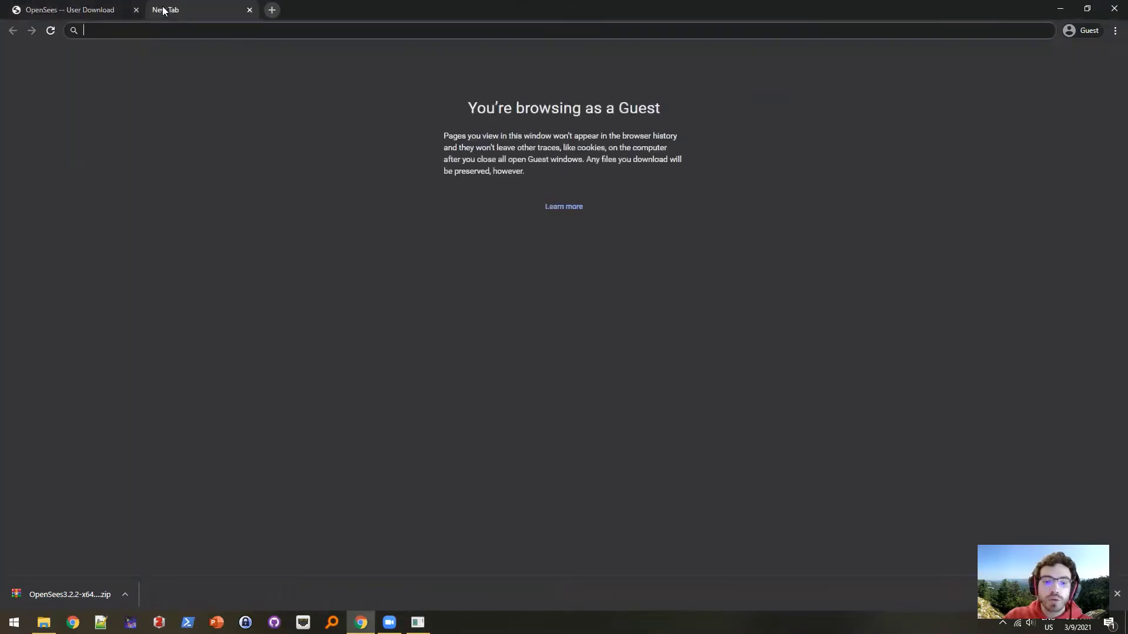
type("ac")
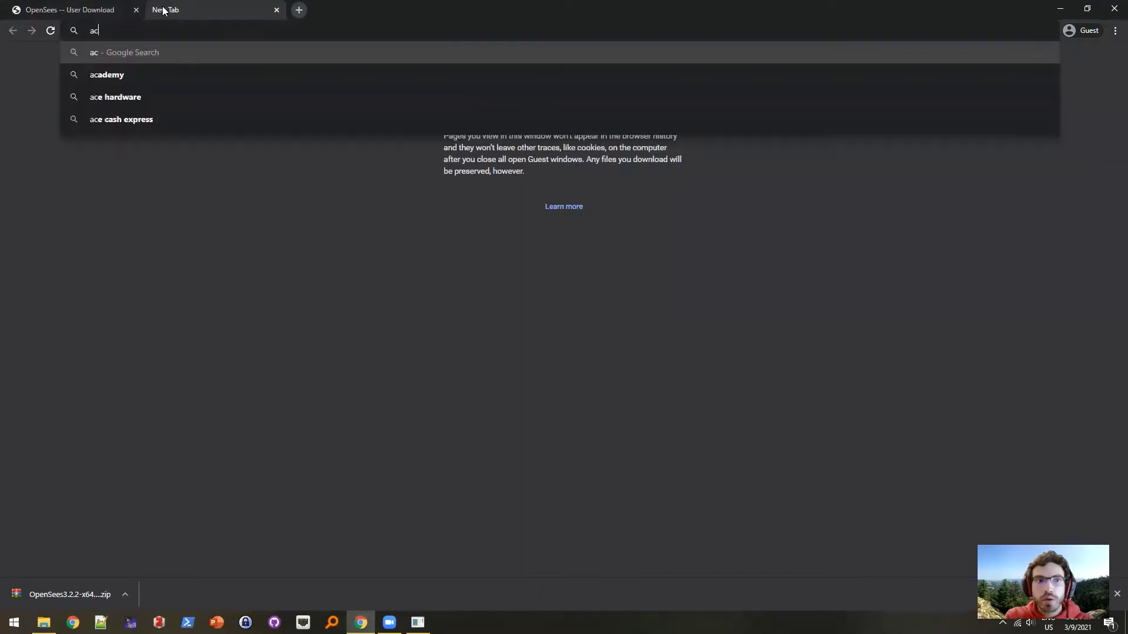
type("tivestate.com")
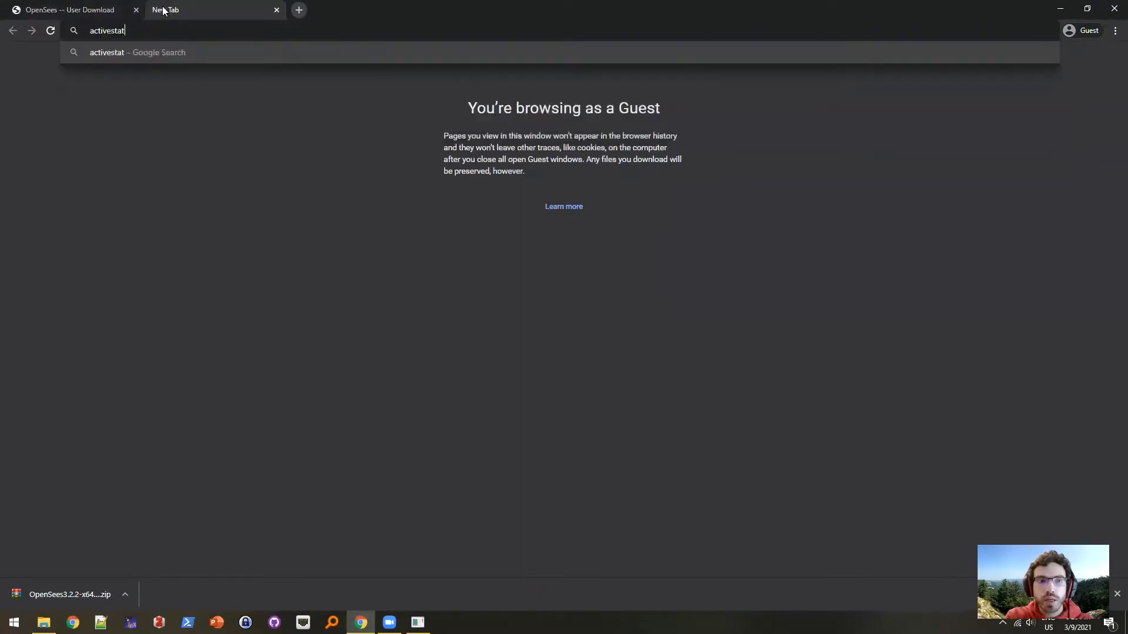
key("Return")
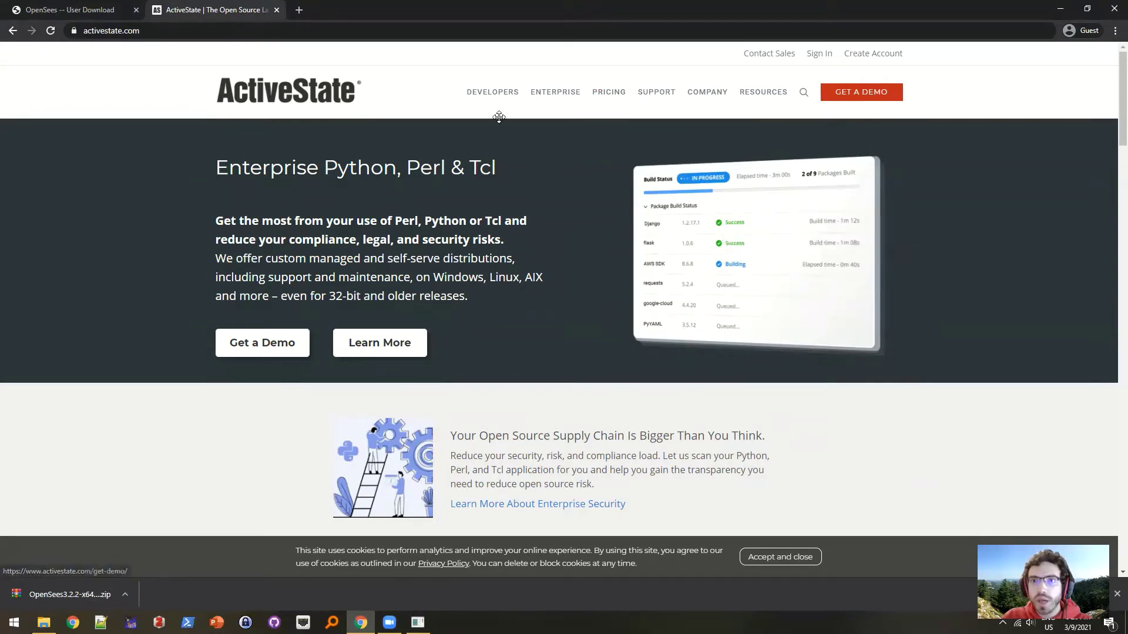
- Sign in to ActiveState with your account username and password
left_click(819, 53)
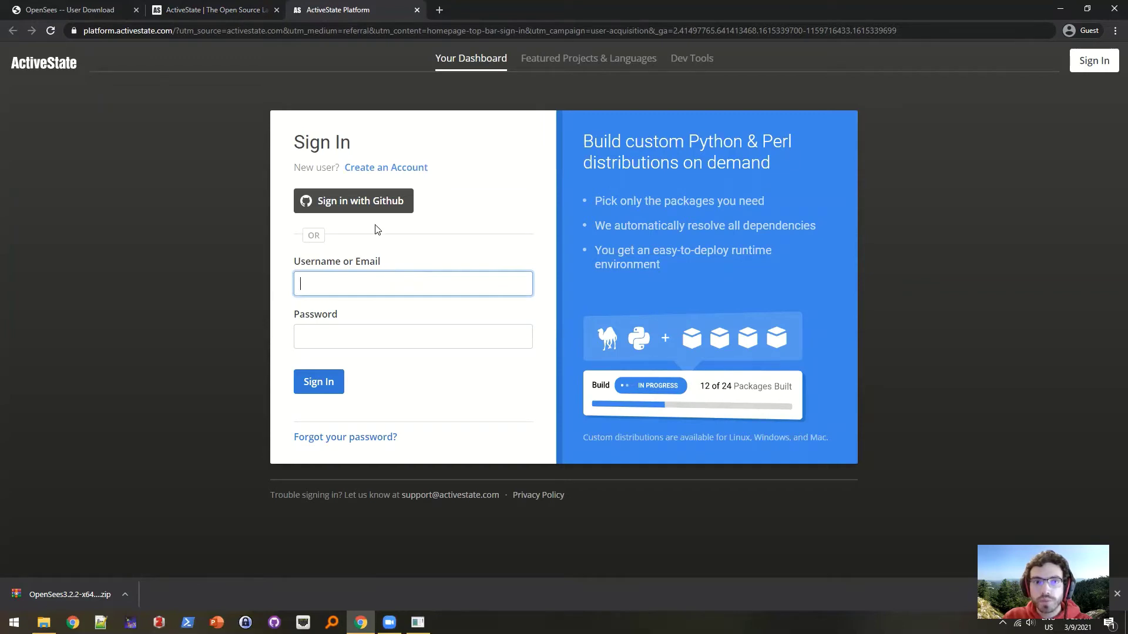
left_click(415, 285)
key("Tab")
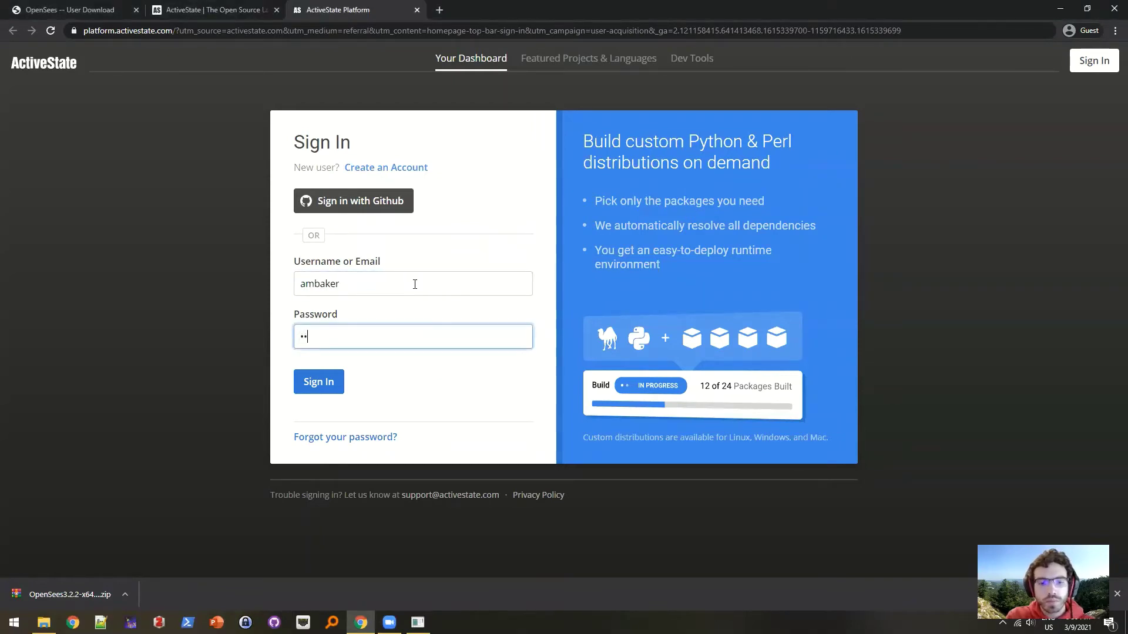
key("Return")
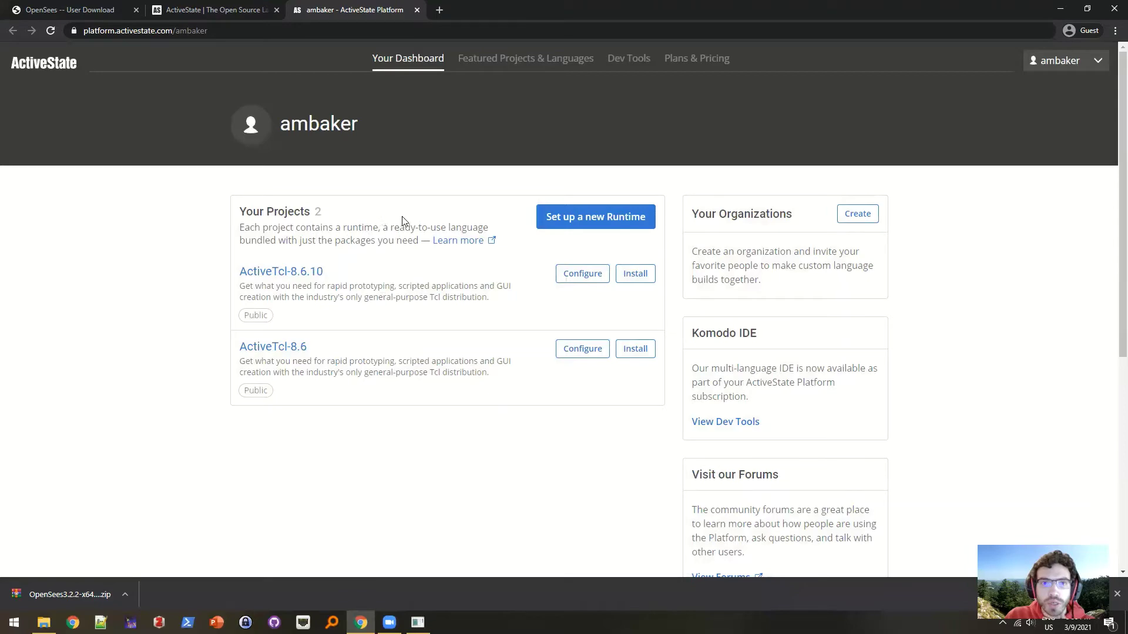
- Download the Windows .exe installer for the ActiveTcl-8.6.10 project
left_click(605, 222)
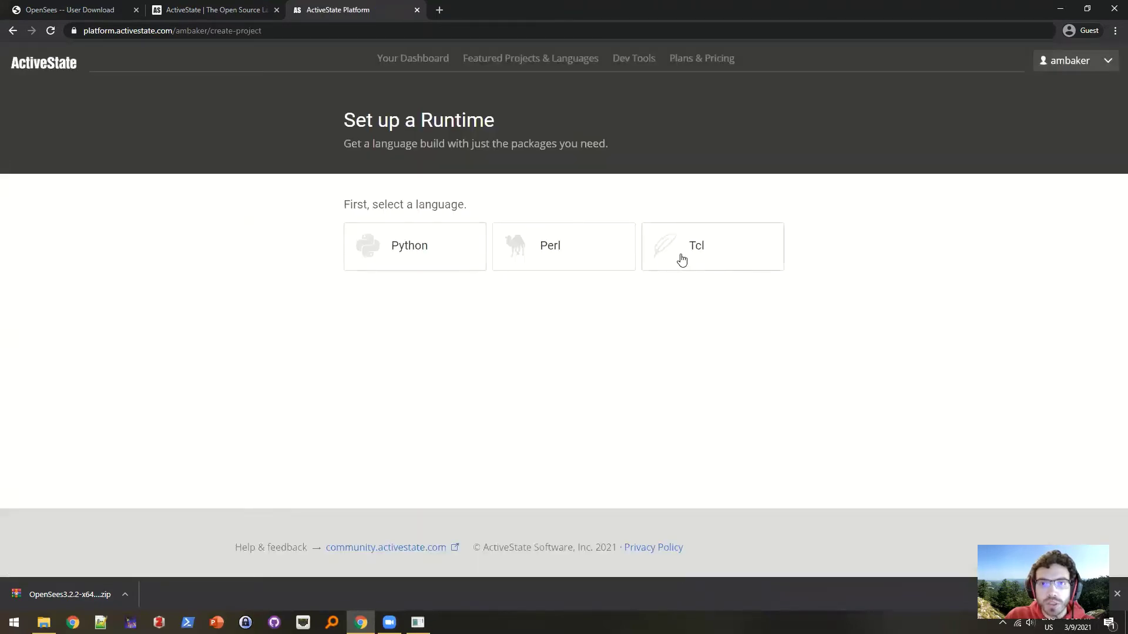
left_click(679, 257)
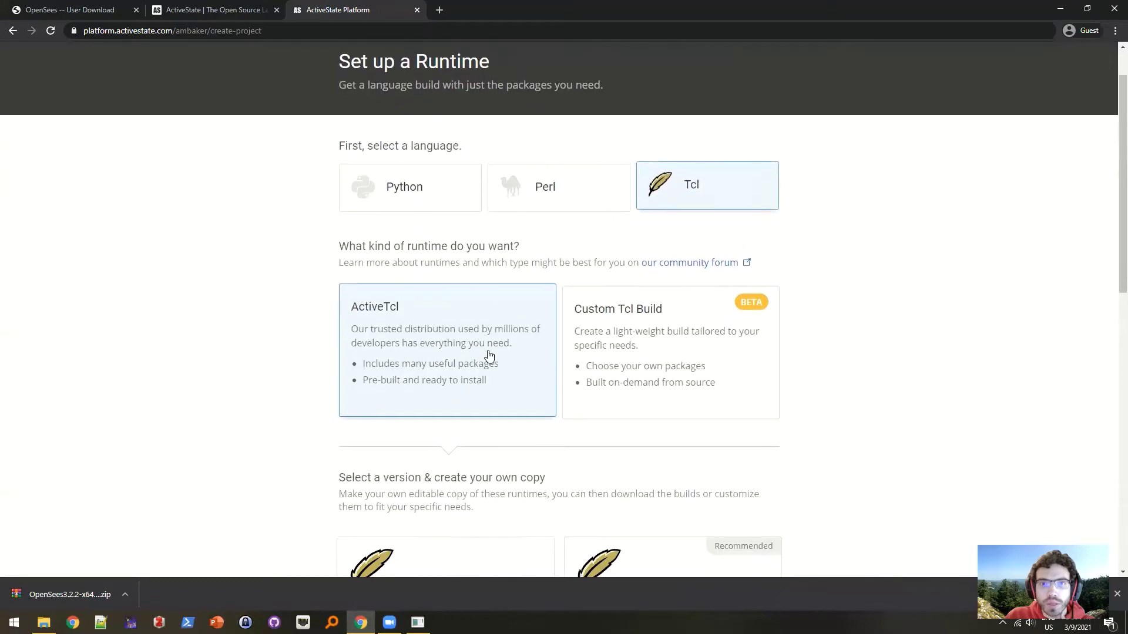
scroll(486, 355, "down", 5)
scroll(419, 482, "down", 2)
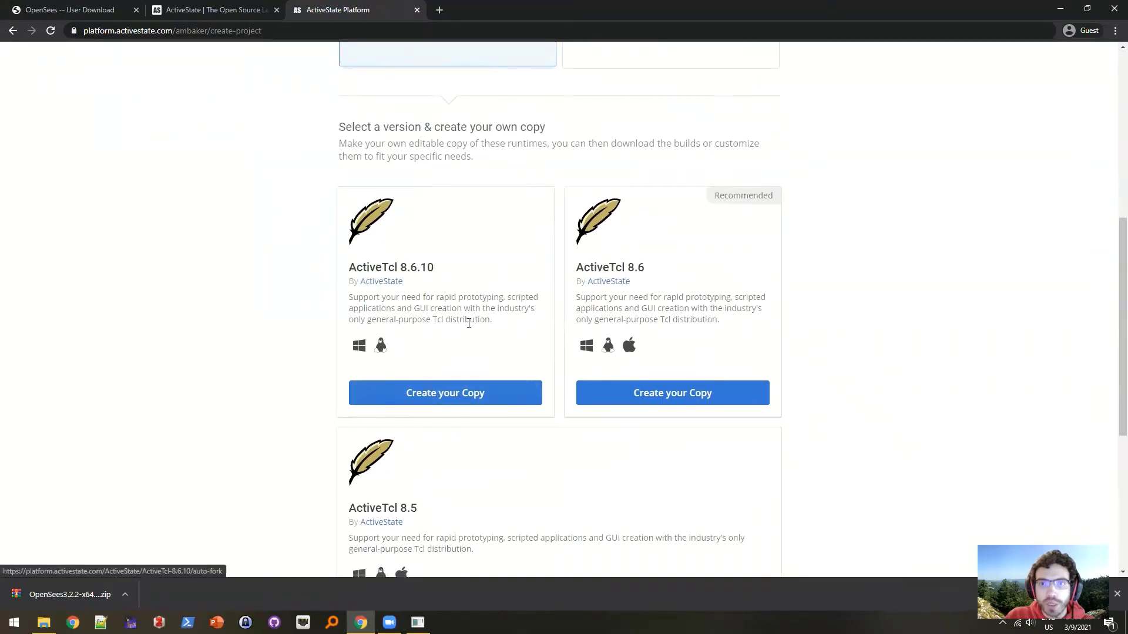
scroll(468, 321, "up", 7)
left_click(12, 30)
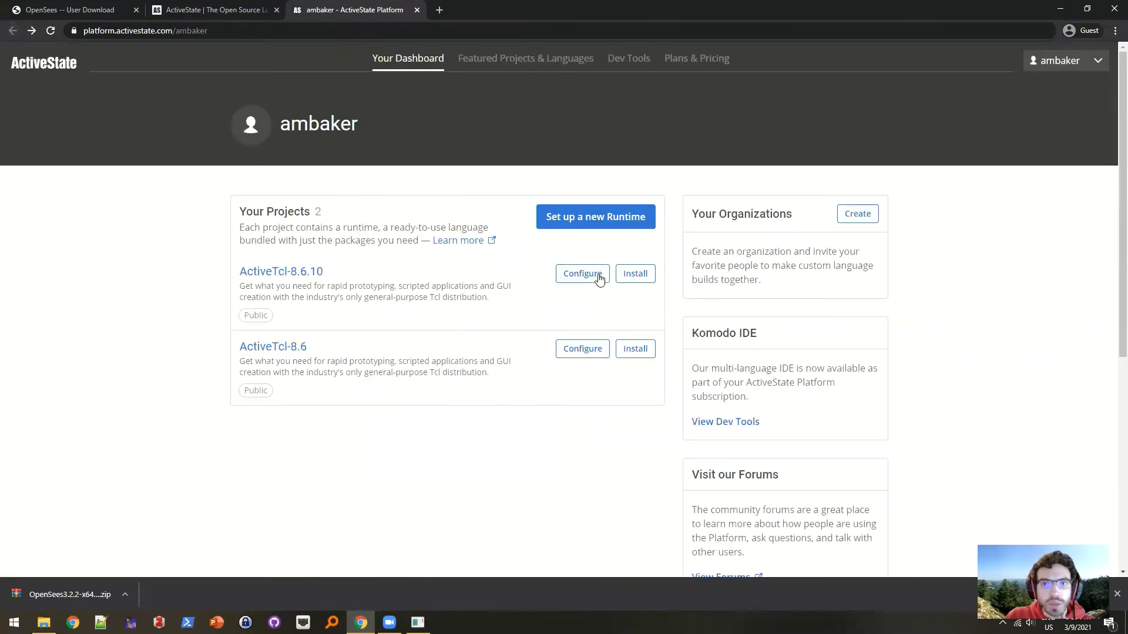
left_click(638, 275)
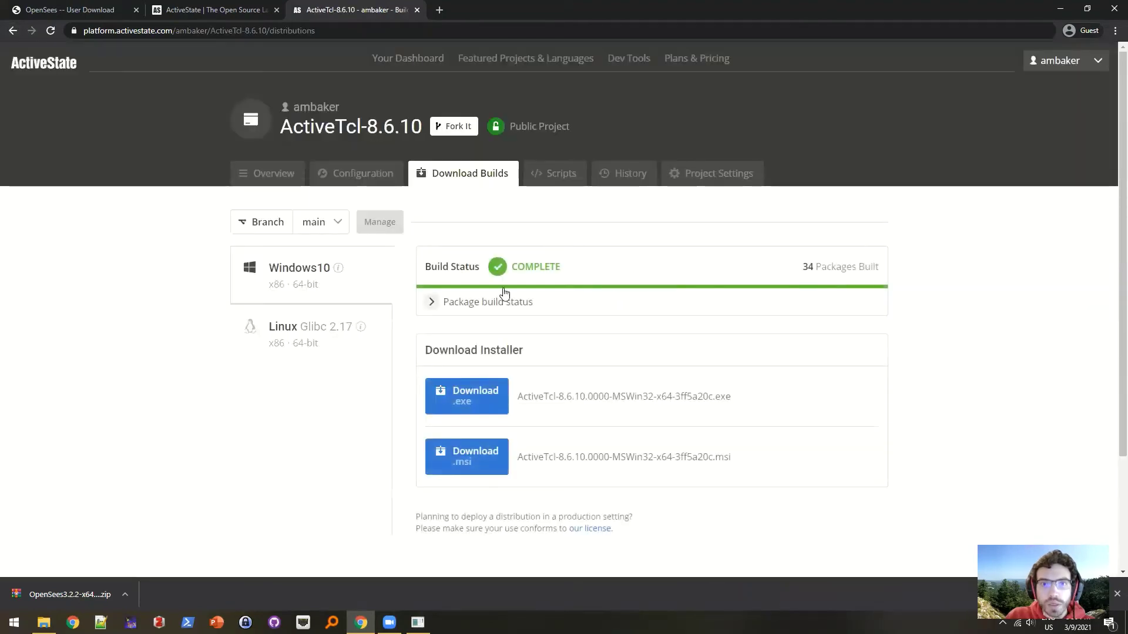
scroll(503, 424, "down", 1)
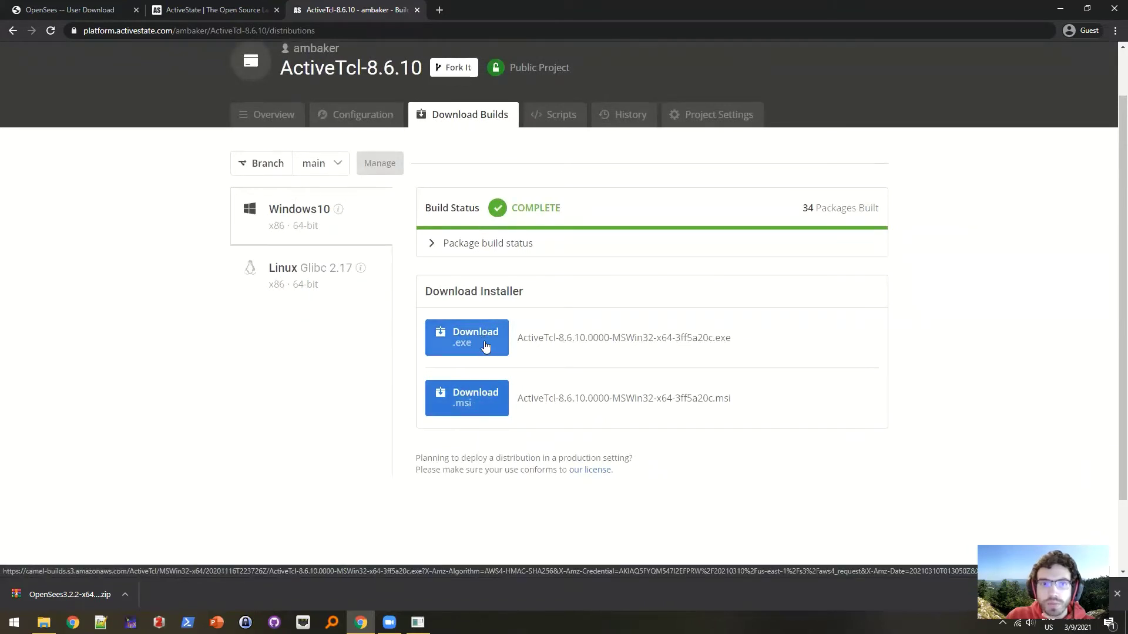
left_click(485, 346)
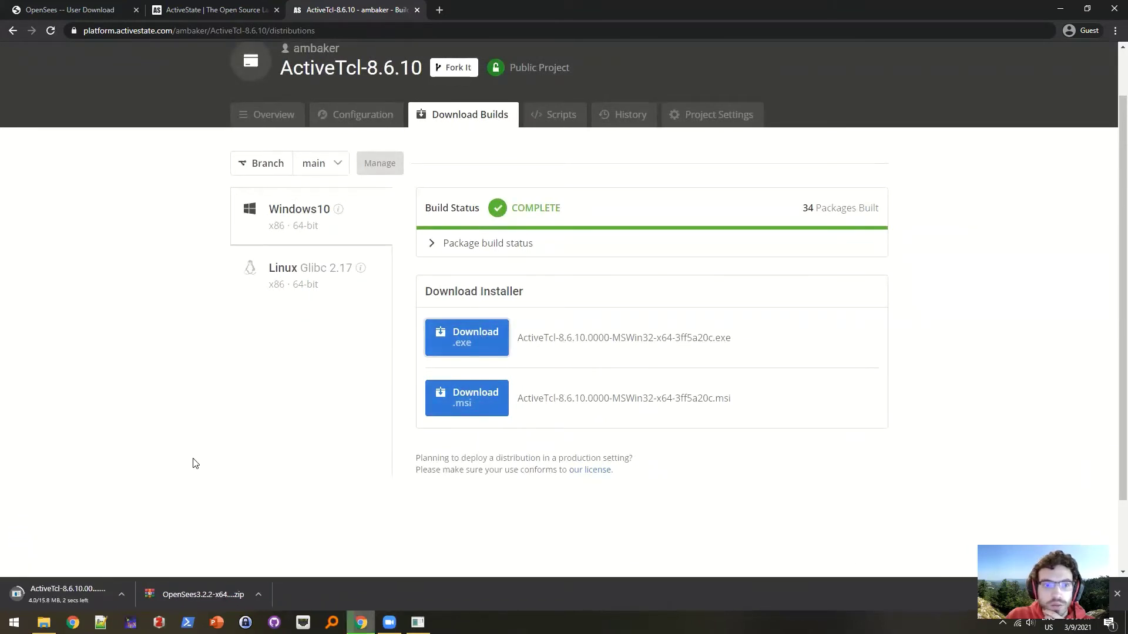
- Install ActiveTcl 8.6.10 with Typical setup, skipping Tcl file extension associations
left_click(75, 592)
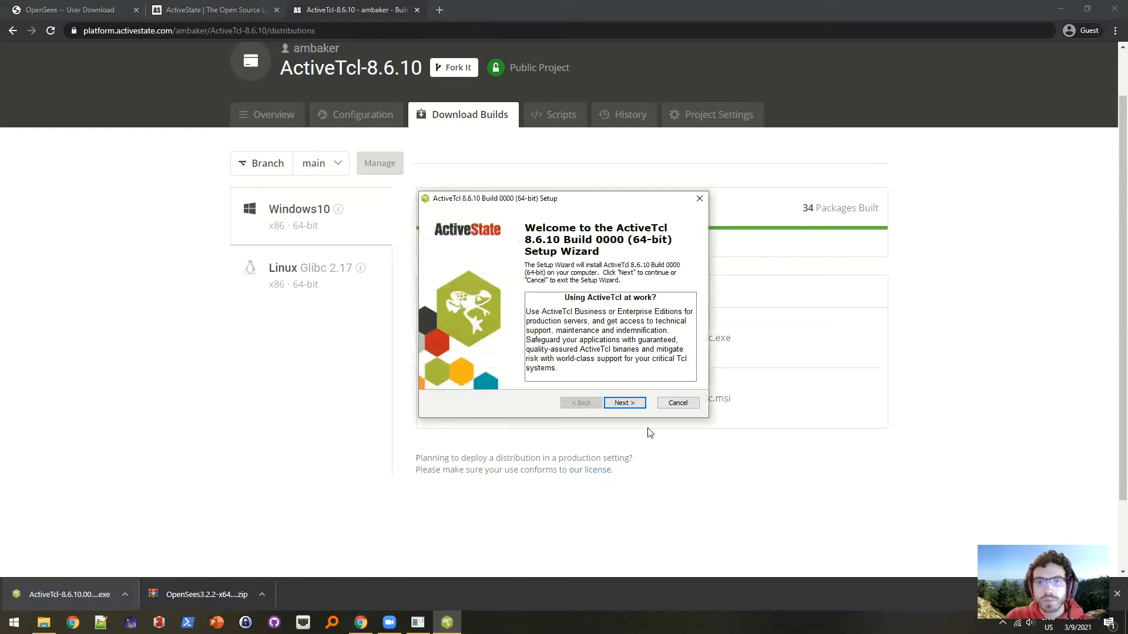
left_click(640, 405)
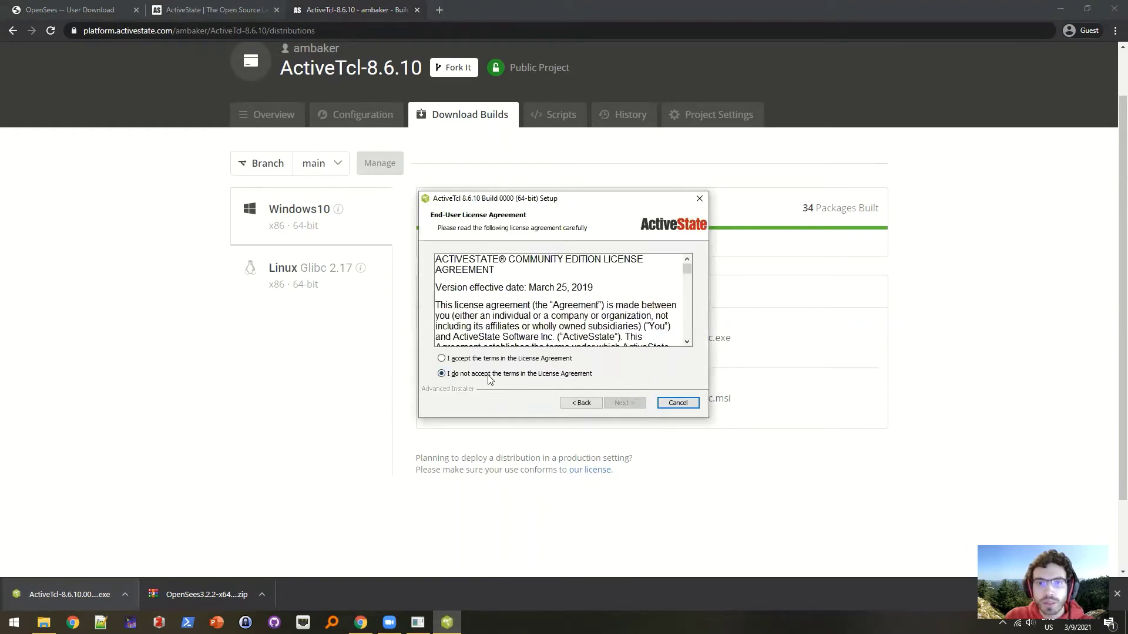
left_click(441, 358)
left_click(623, 405)
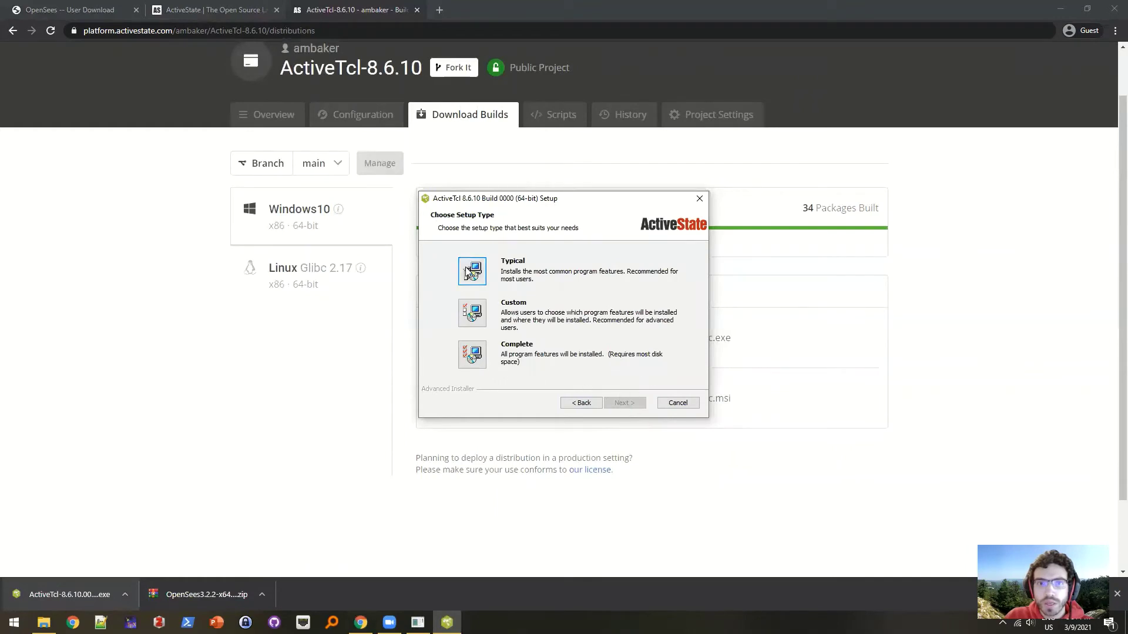
key("Return")
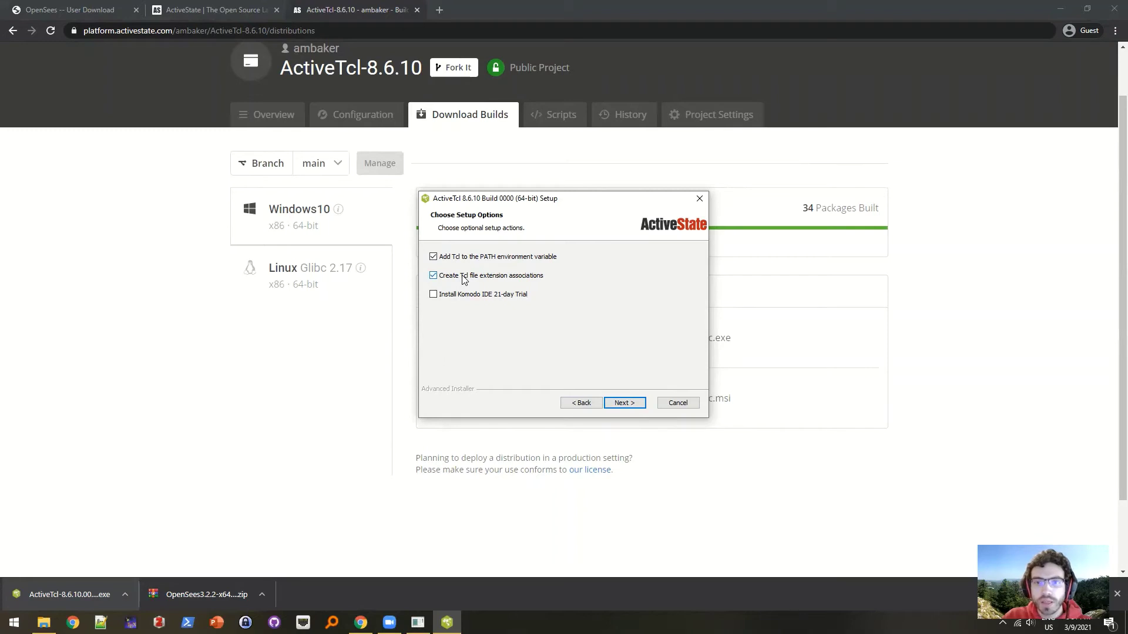
left_click(433, 276)
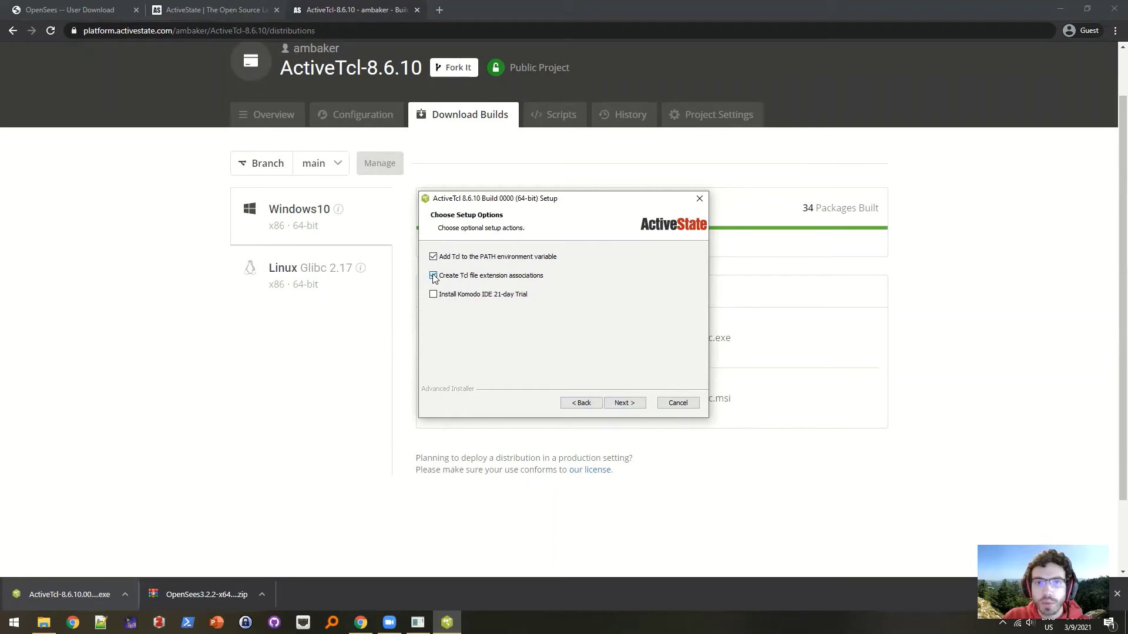
left_click(630, 404)
left_click(631, 404)
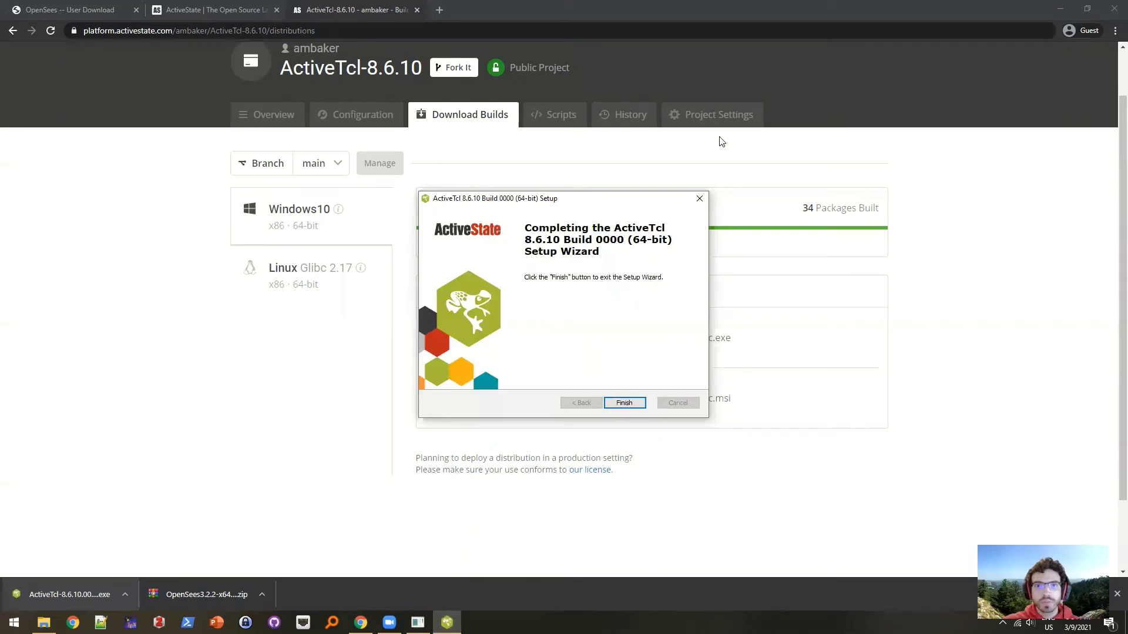
left_click(626, 404)
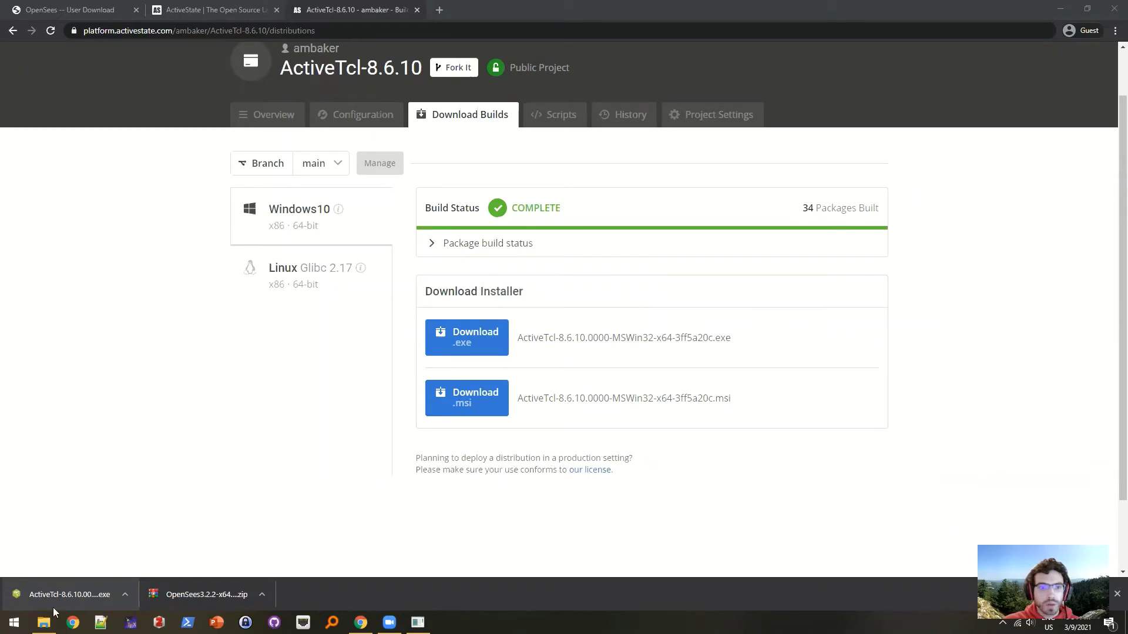
- Open the C:\ActiveTcl\bin folder in File Explorer
left_click(44, 623)
left_click(466, 522)
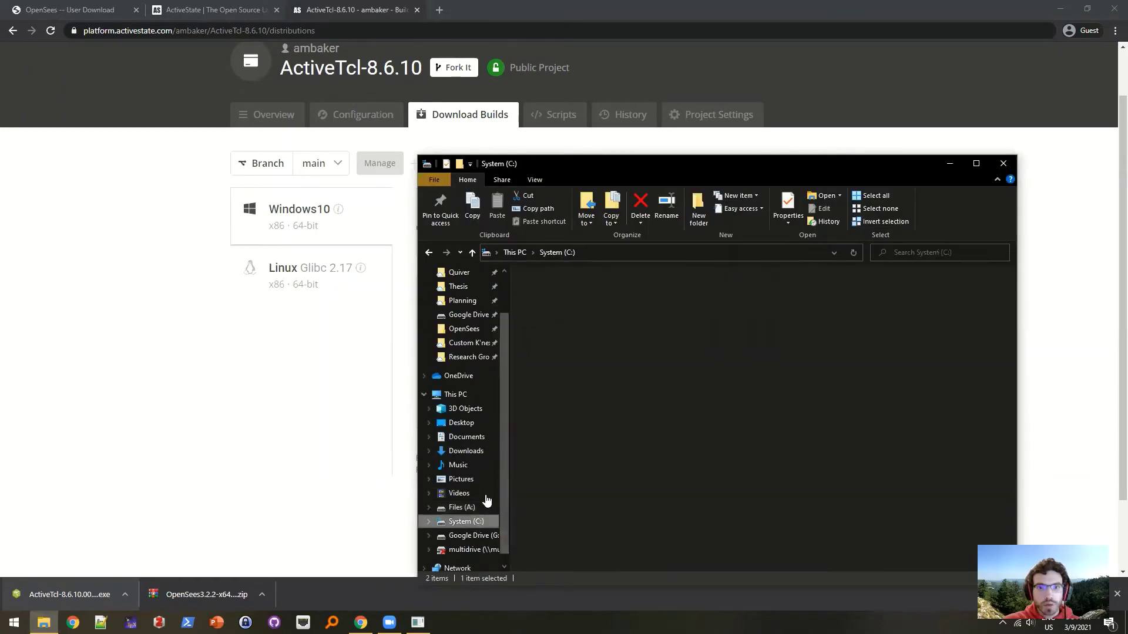
double_click(568, 290)
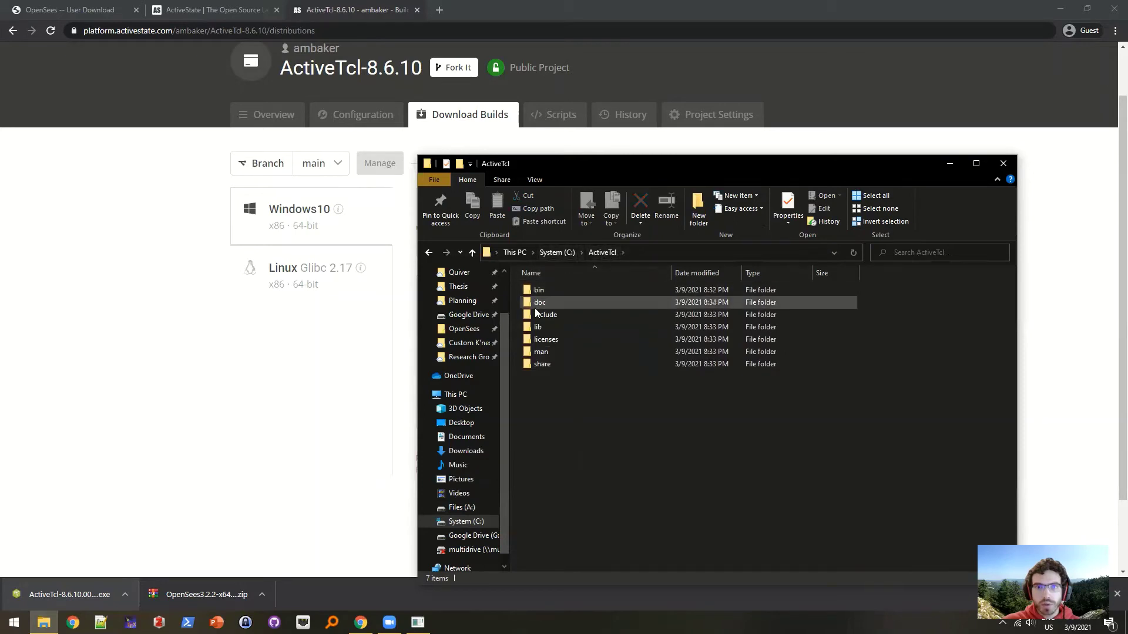
left_click(550, 288)
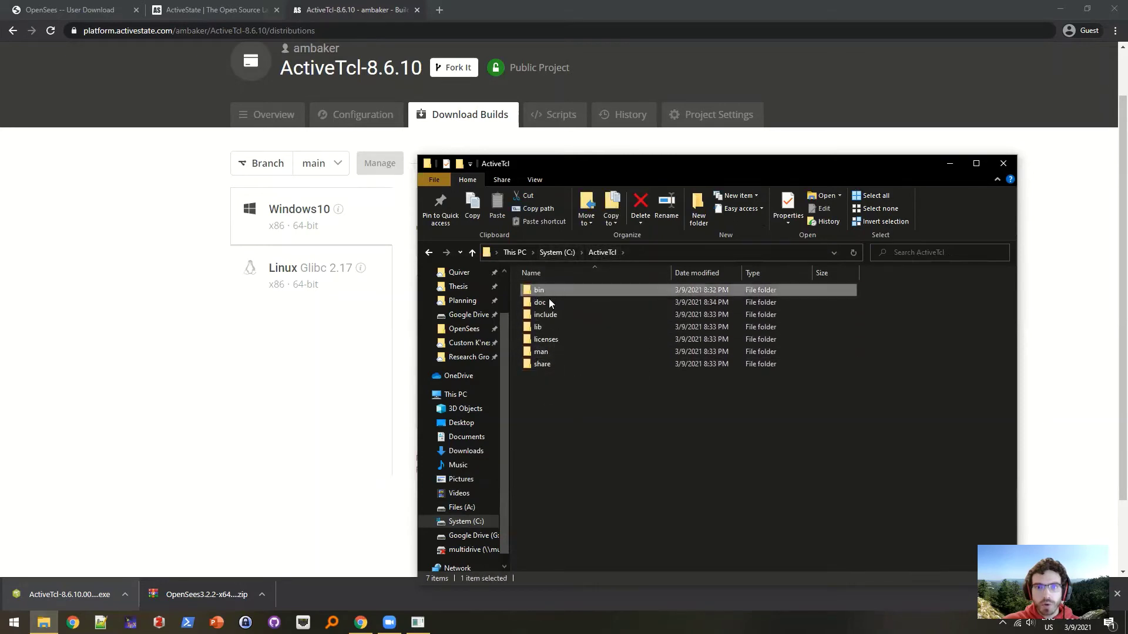
left_click(550, 326)
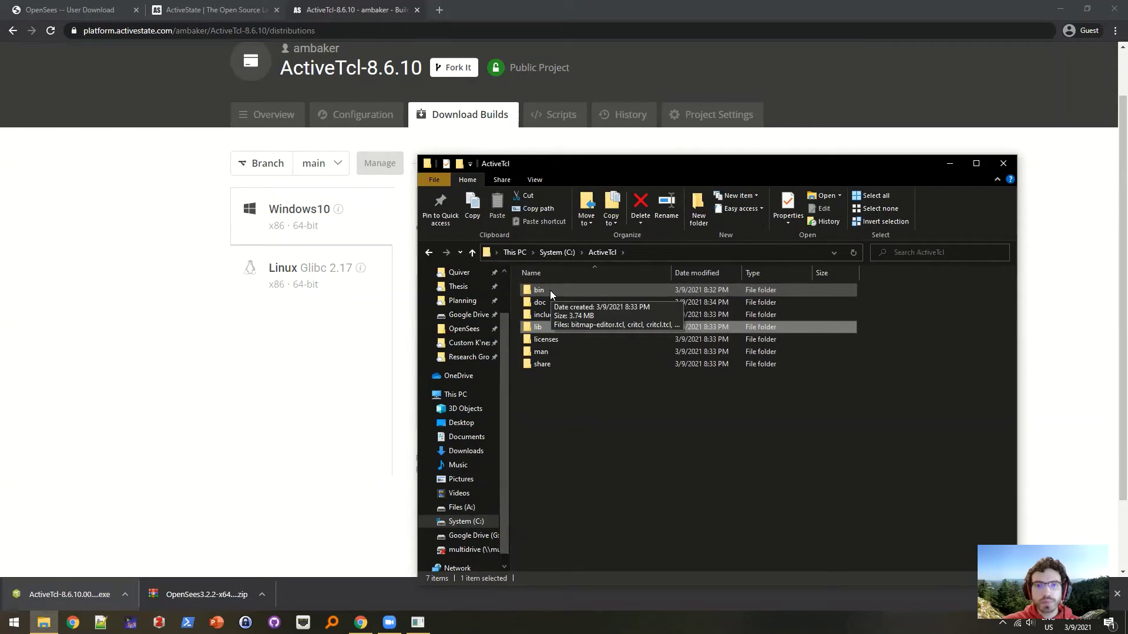
double_click(550, 290)
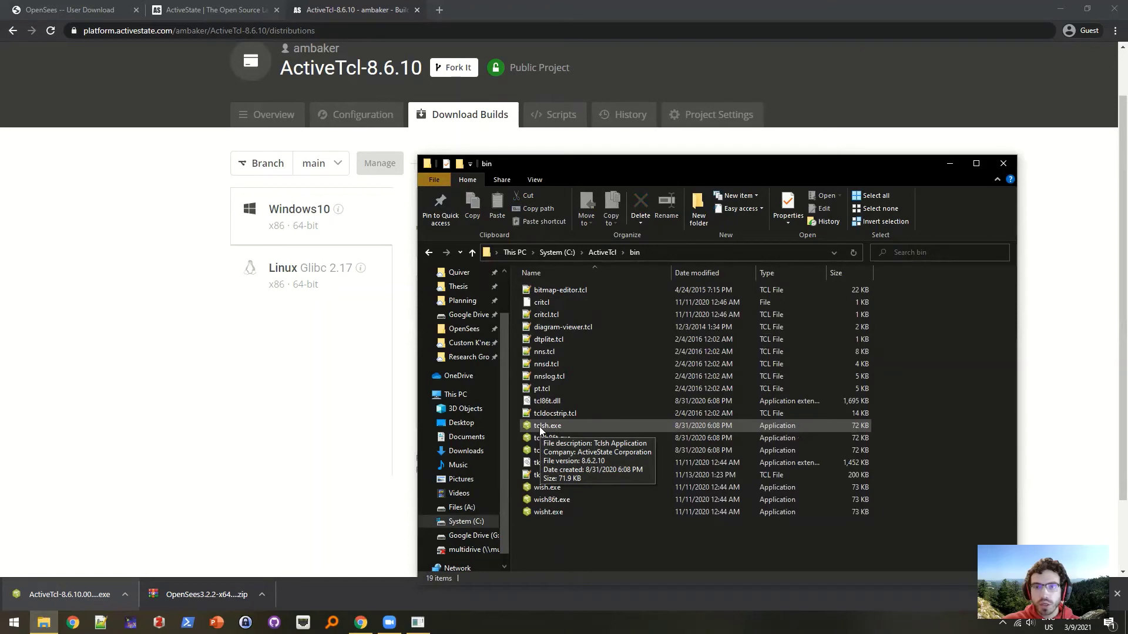
- Run tclsh.exe, check 'set a 1' and 'puts $a' return 1, then close it
double_click(539, 426)
type("set a 1")
key("Return")
type("puts $a")
key("Return")
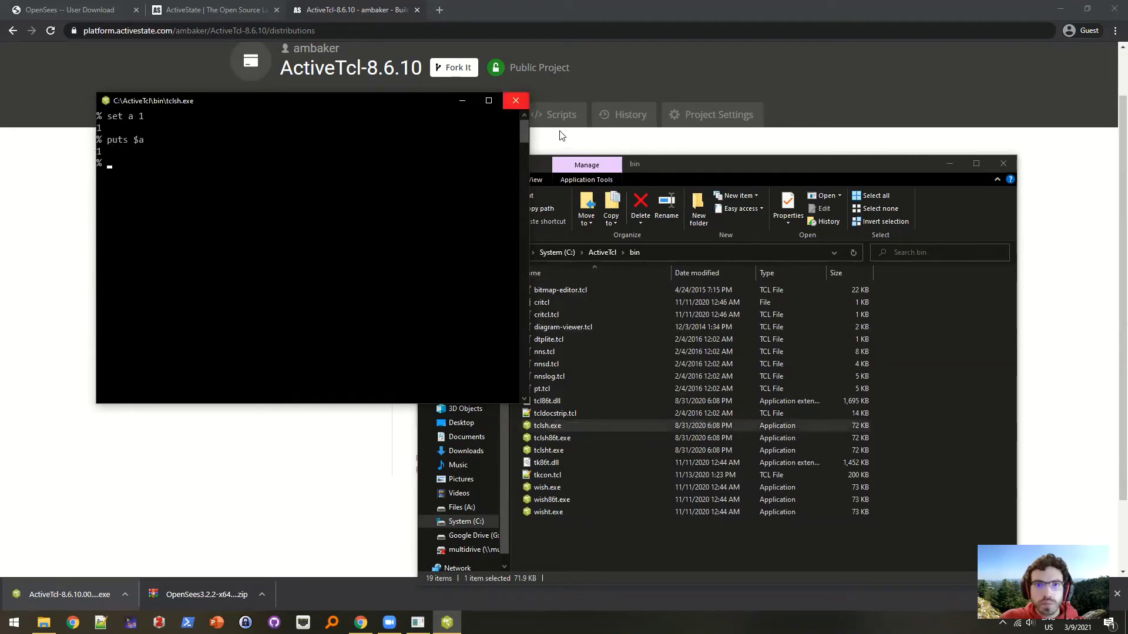
left_click(516, 101)
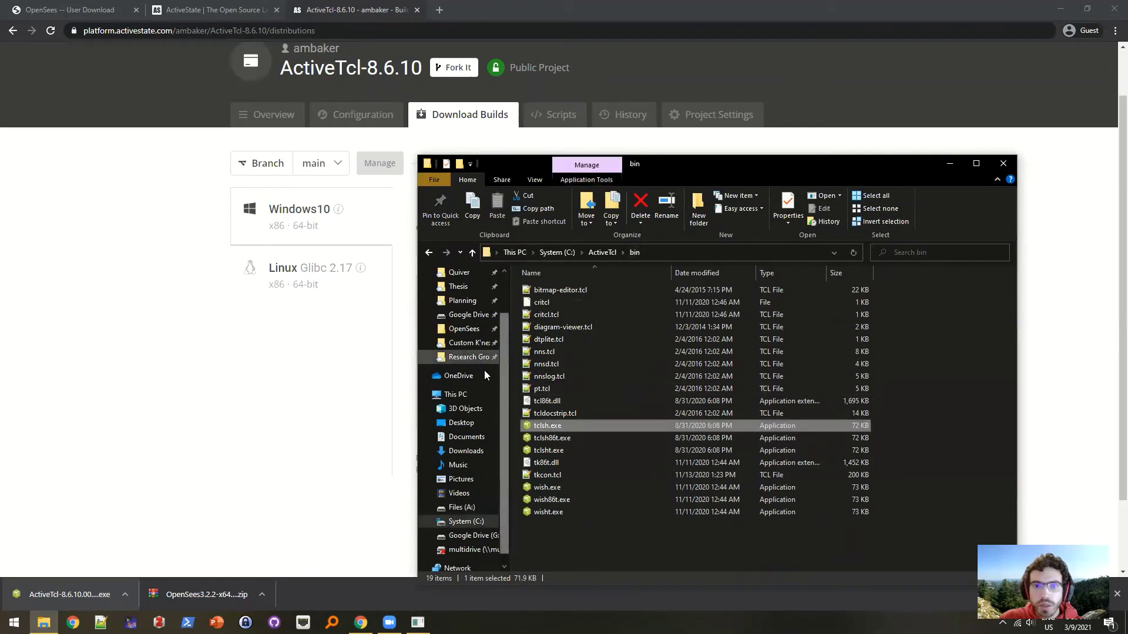
- Copy OpenSees.exe from Downloads\OpenSees3.2.2-x64.exe\bin
left_click(466, 451)
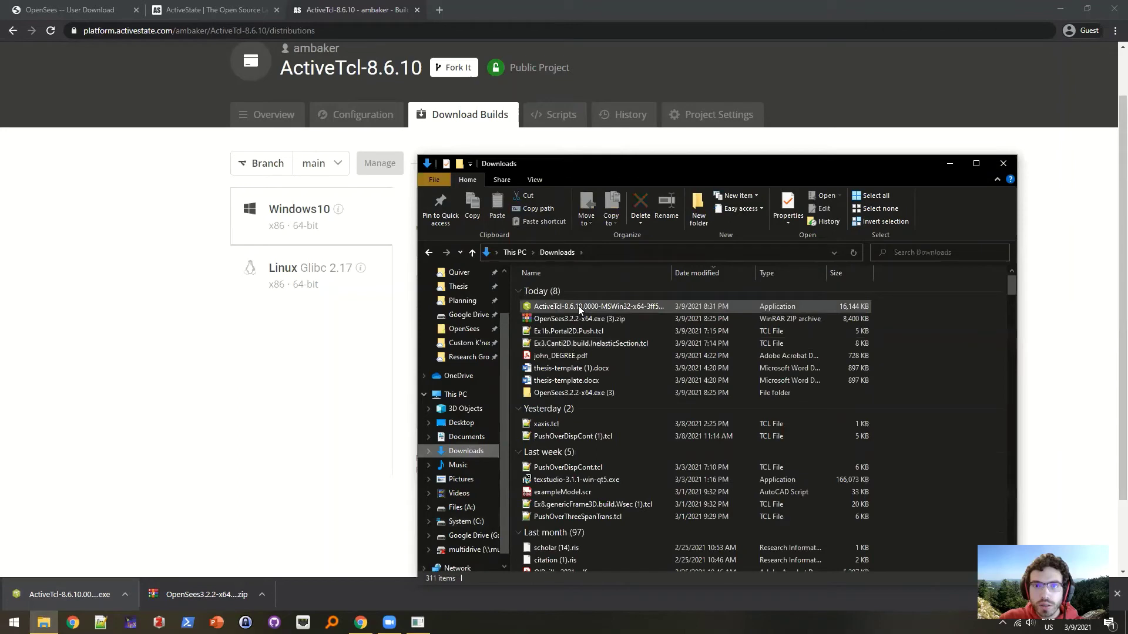
double_click(576, 391)
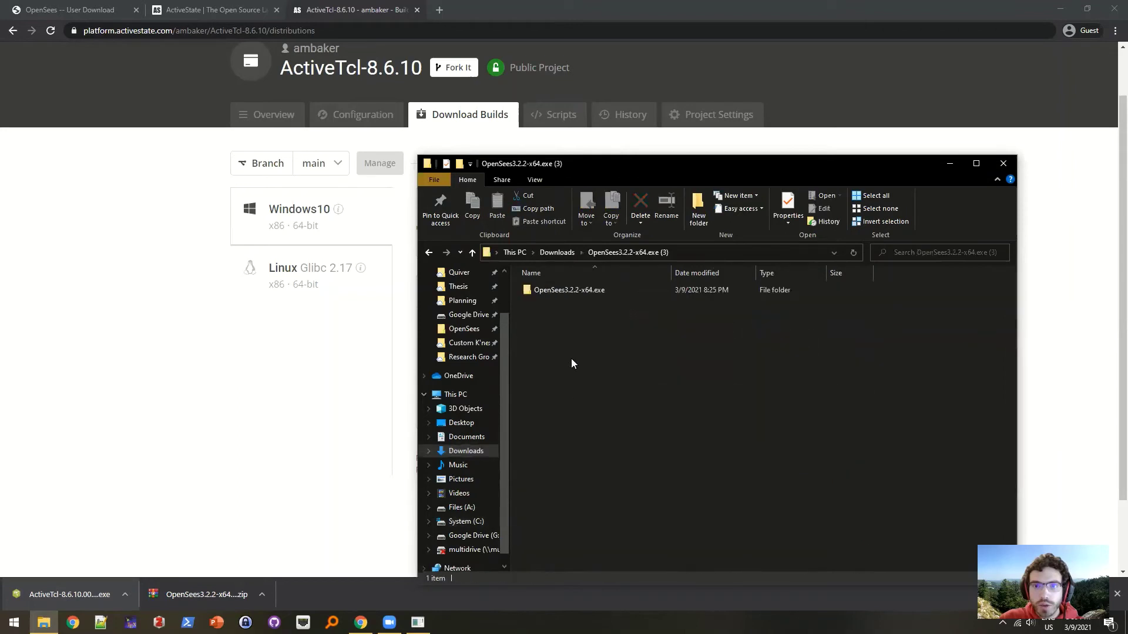
double_click(564, 290)
double_click(564, 290)
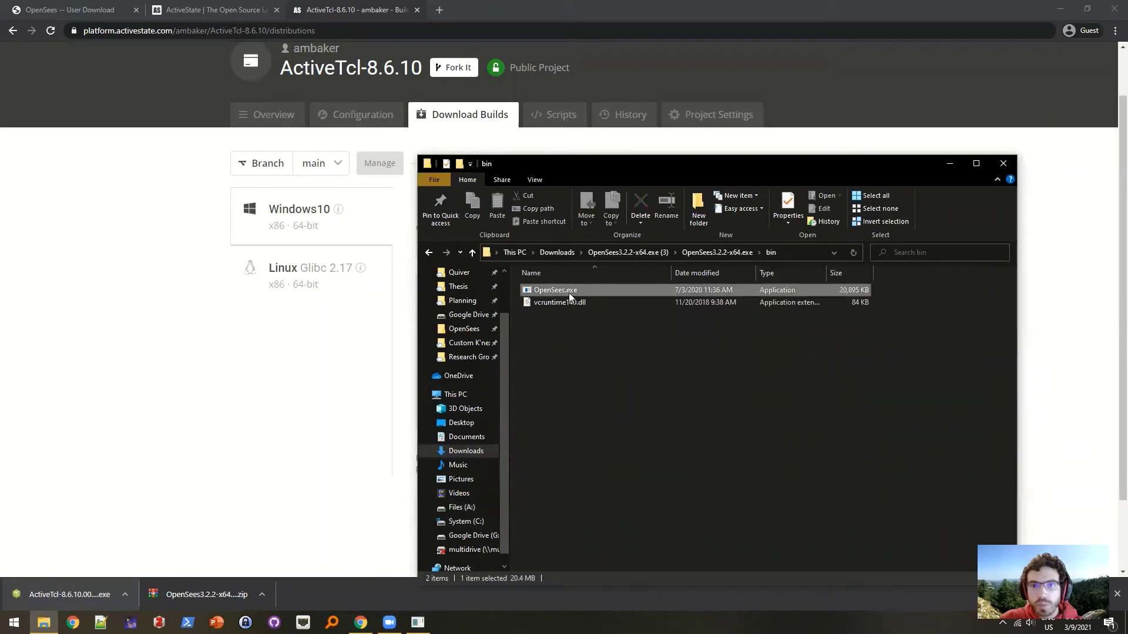
left_click(568, 293)
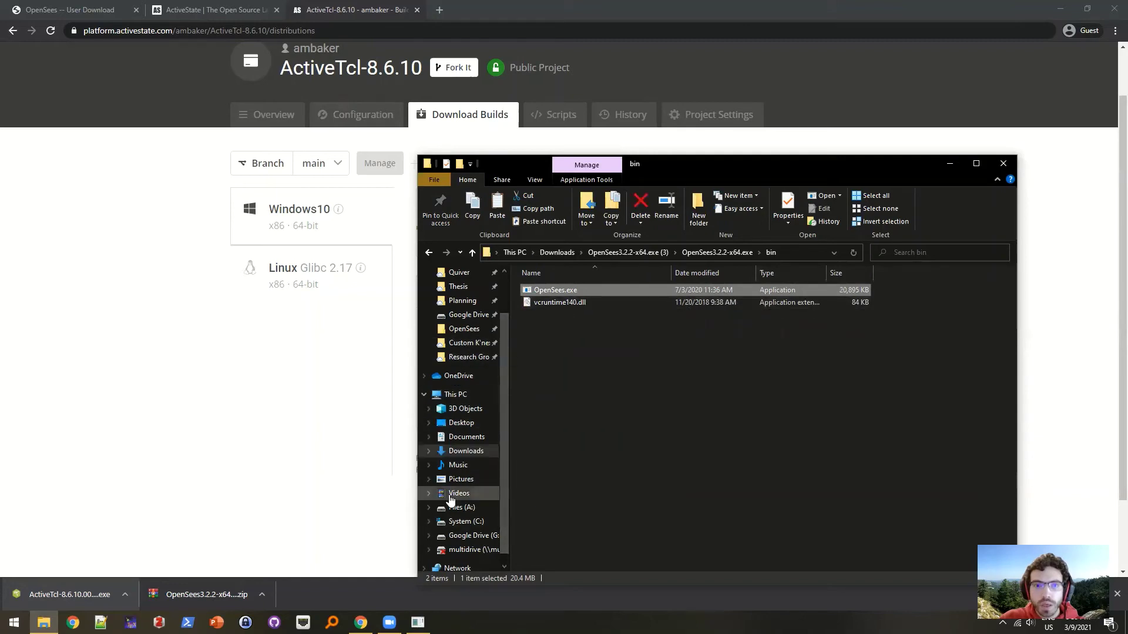
- Paste OpenSees.exe into C:\ActiveTcl\bin and launch it from there
left_click(464, 521)
double_click(541, 390)
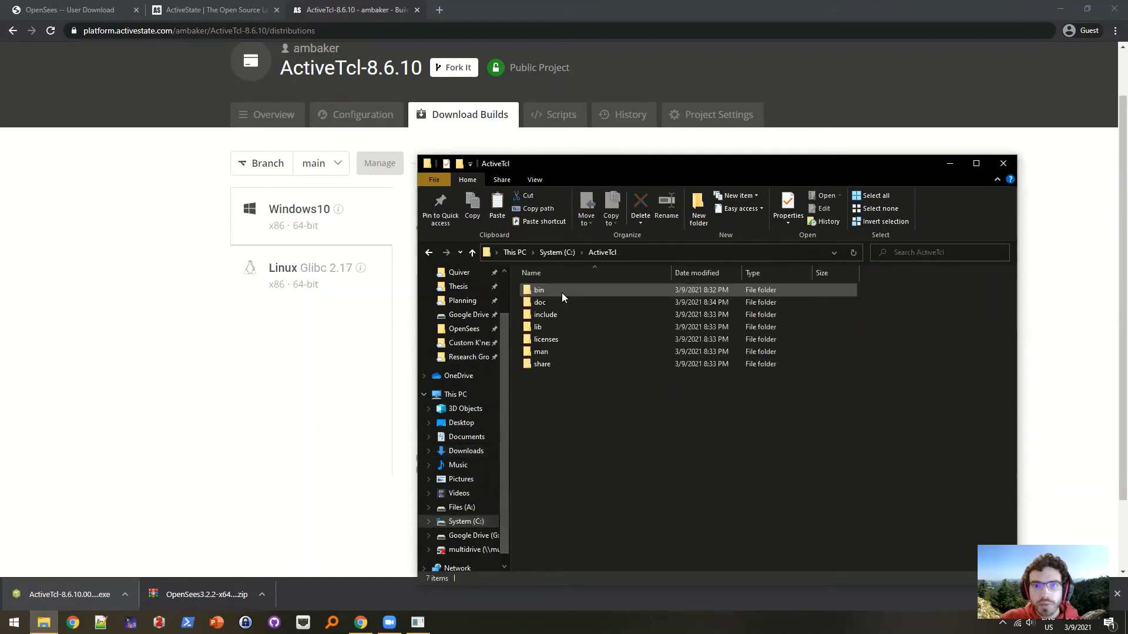
double_click(561, 293)
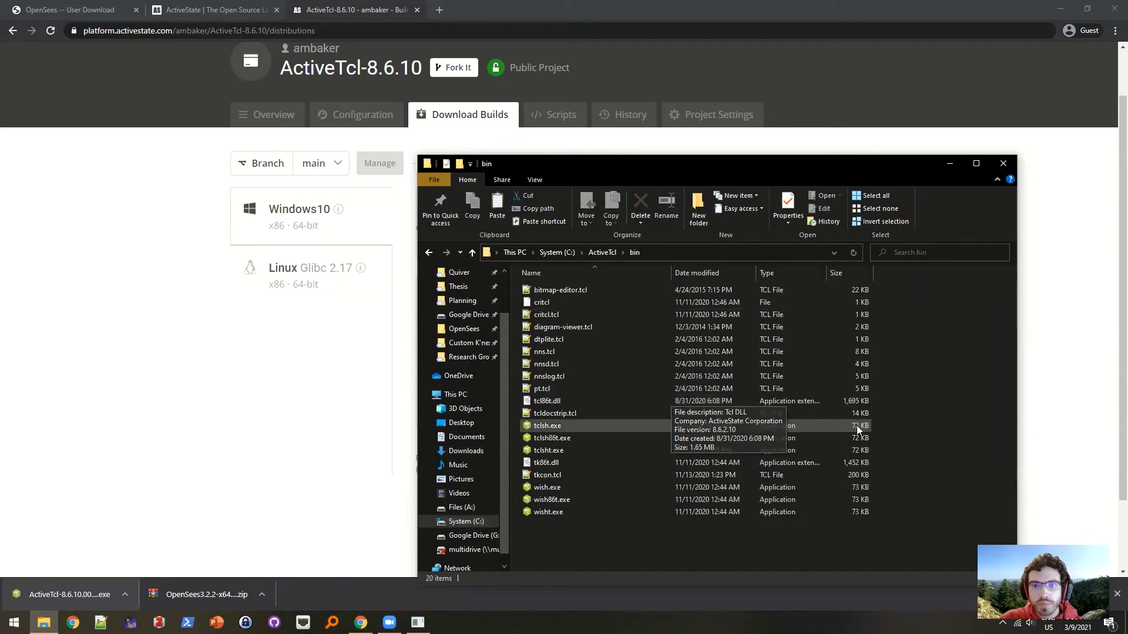
left_click(863, 389)
left_click(938, 407)
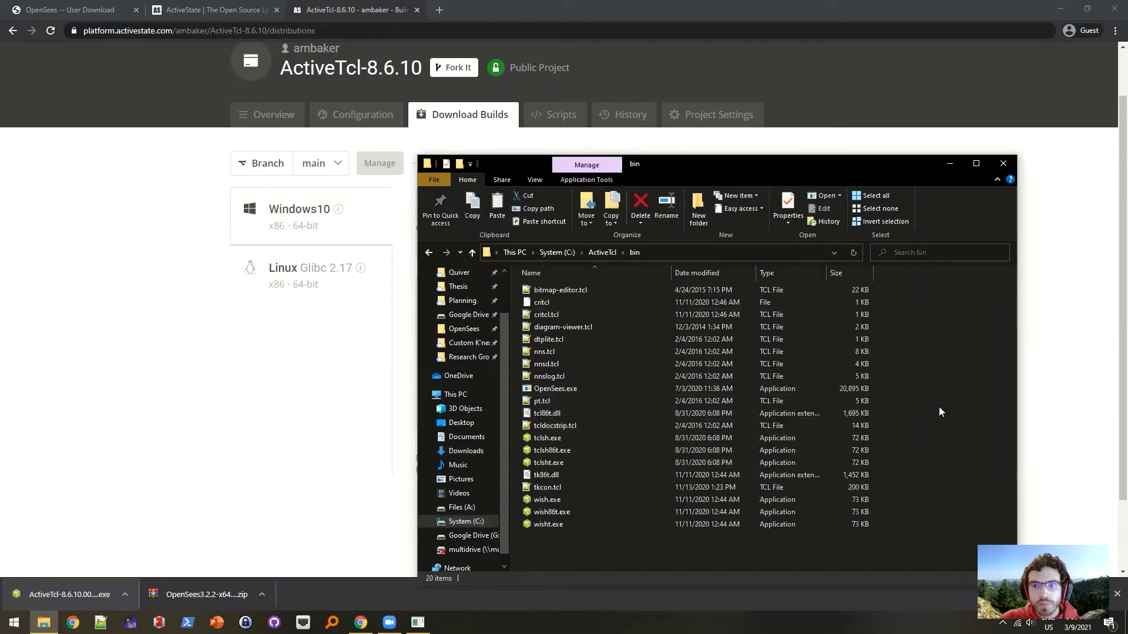
double_click(567, 389)
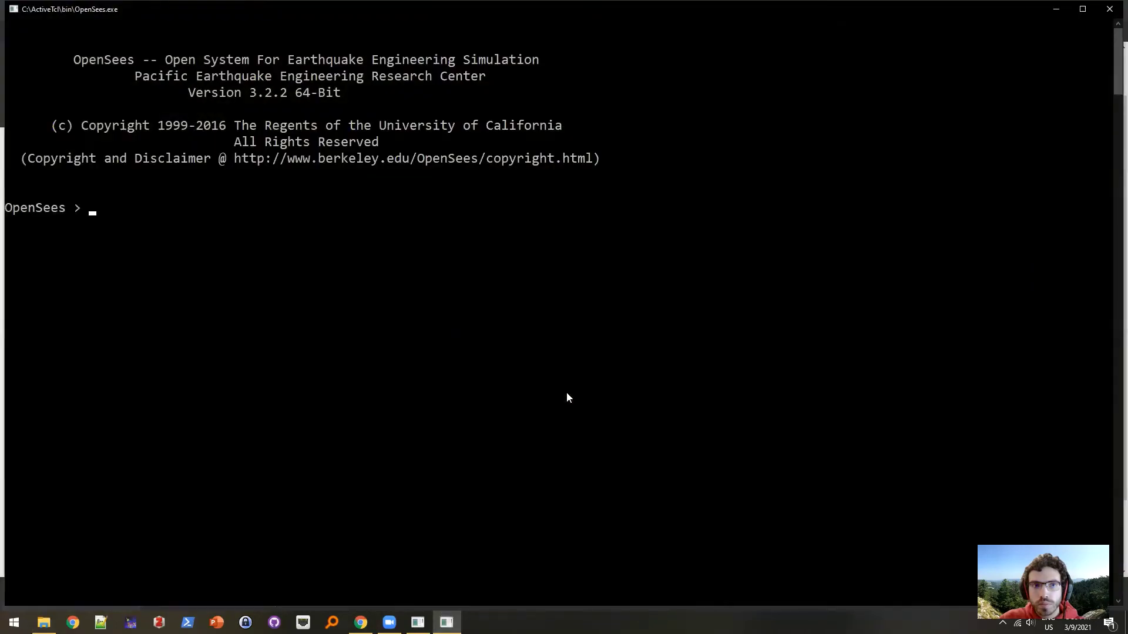
- Load math::linearalgebra (1.1.5) and set array entries a(1) 10 and a(2) 20
type("package require math::linearalgebra")
key("Return")
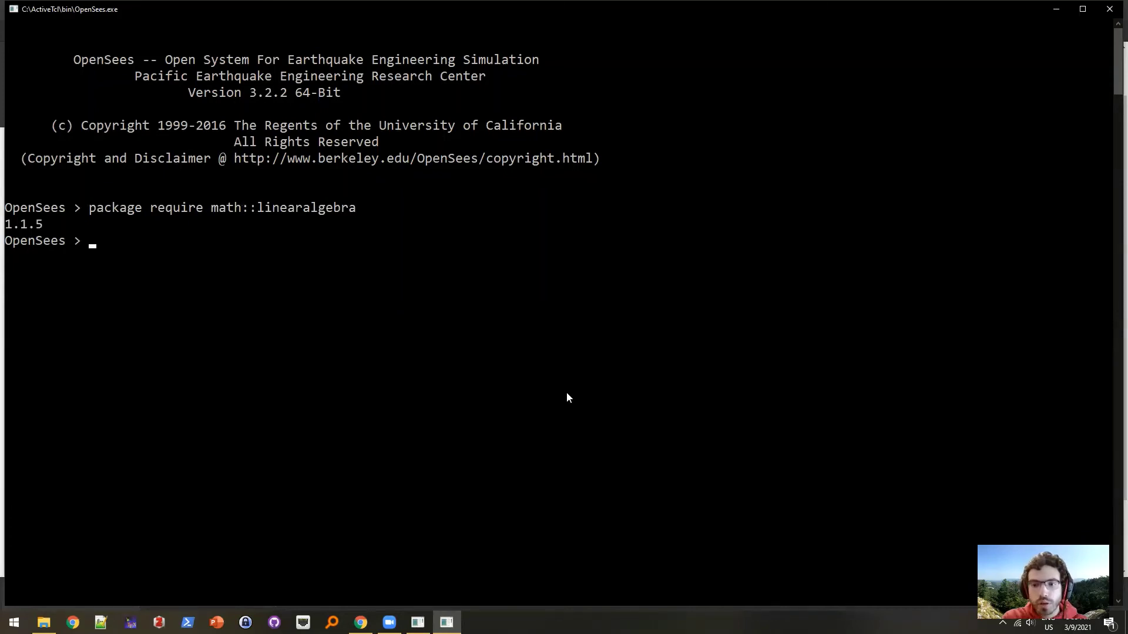
type("set a")
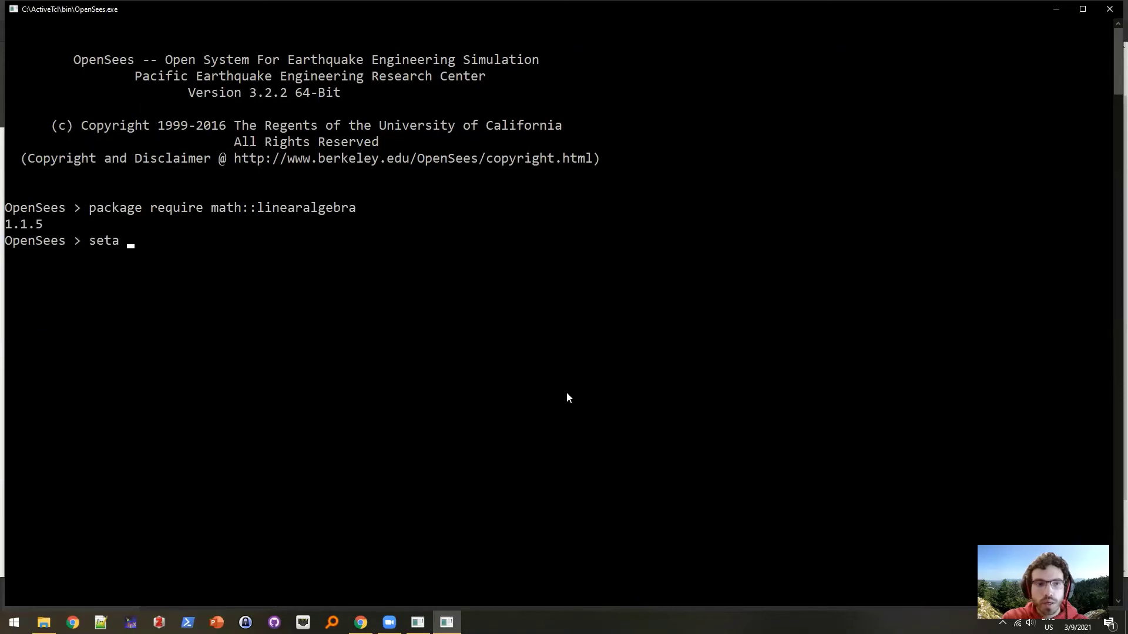
type("(1) 10")
key("Return")
type("se")
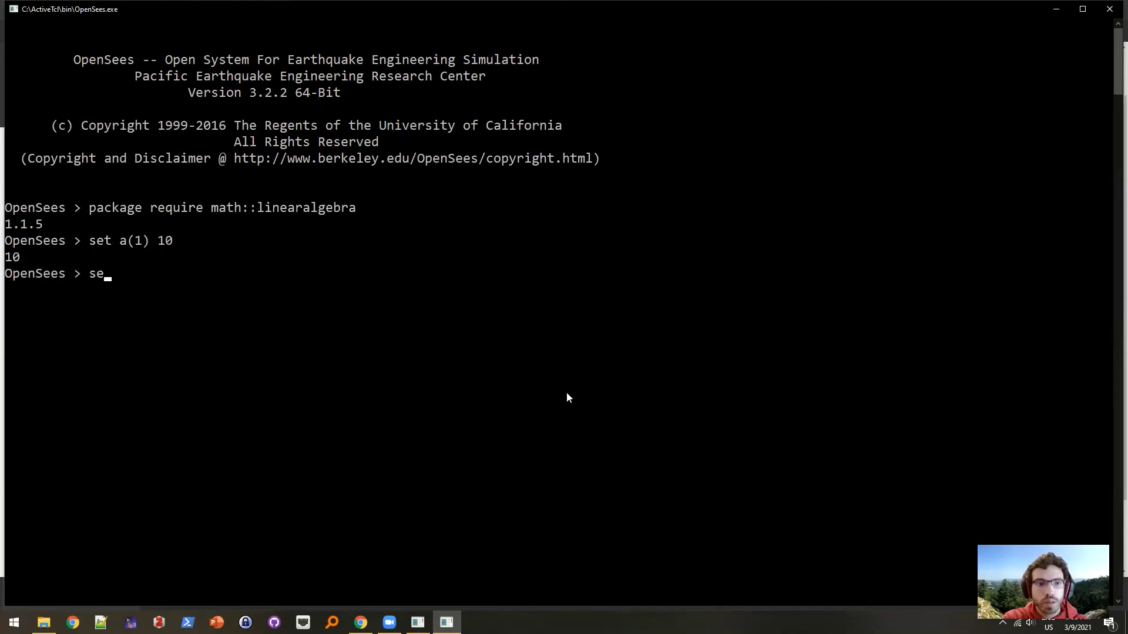
type("t a(2)")
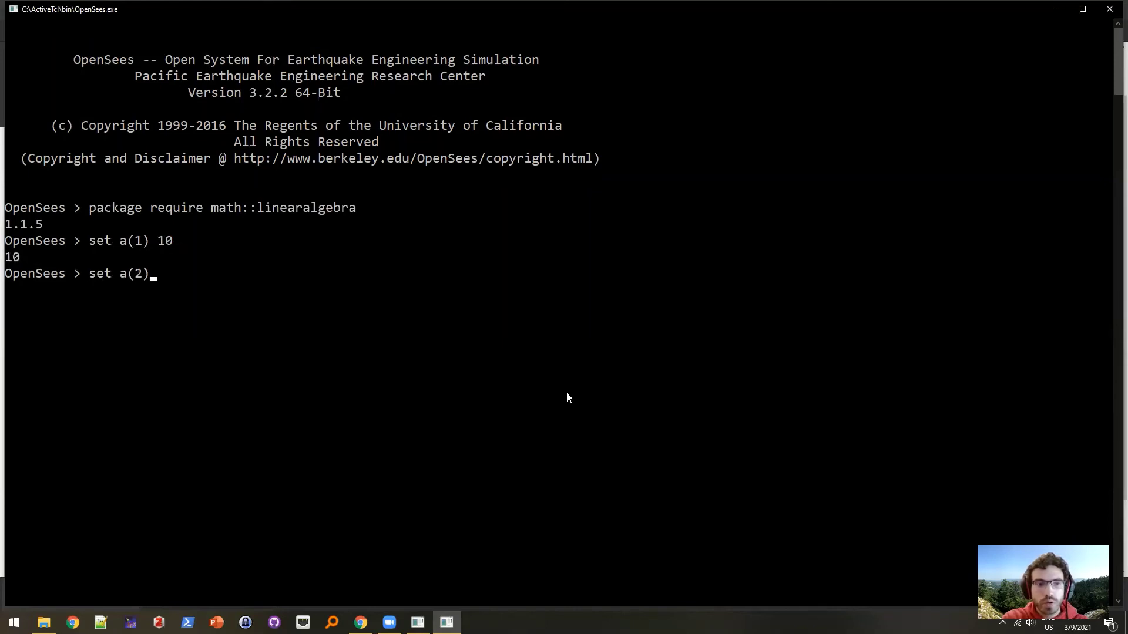
type(" 20")
key("Return")
- Print array a with parray, showing a(1) = 10 and a(2) = 20
type("parray")
key("Return")
key("Up")
type("a")
key("Return")
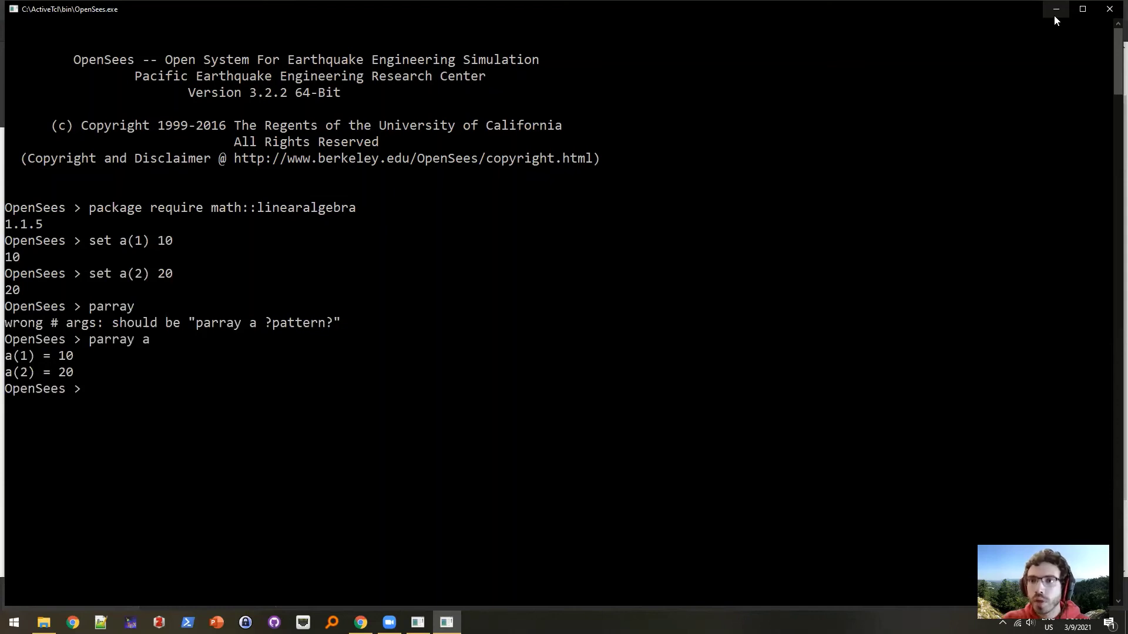
- Minimize the OpenSees console and browse to the downloaded OpenSees lib\tcl8.6 folder
left_click(1054, 15)
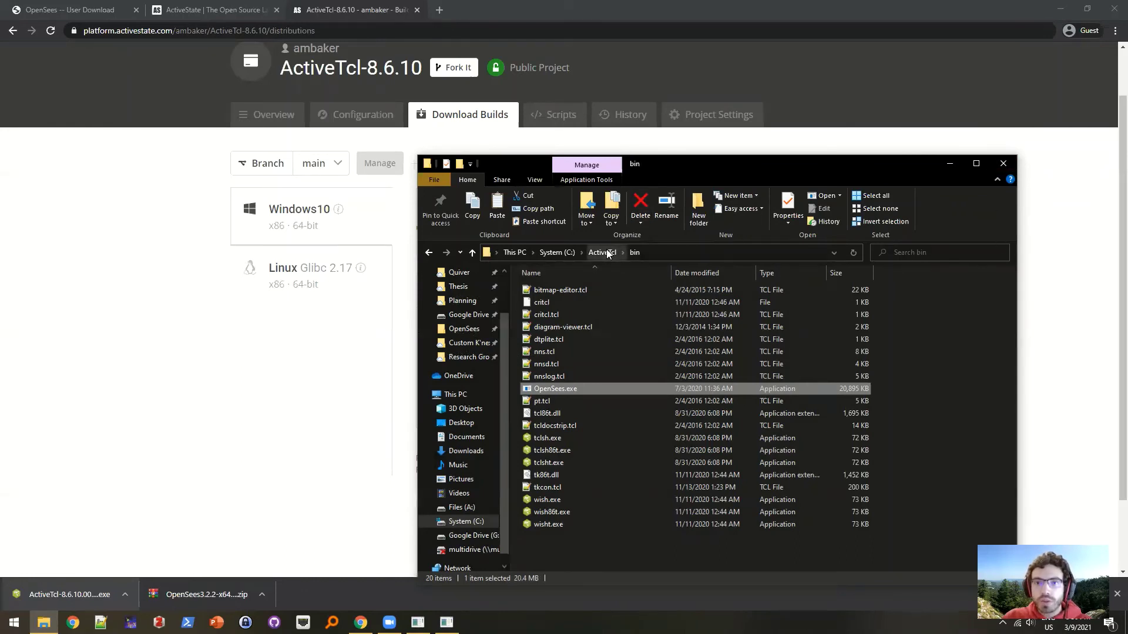
left_click(466, 451)
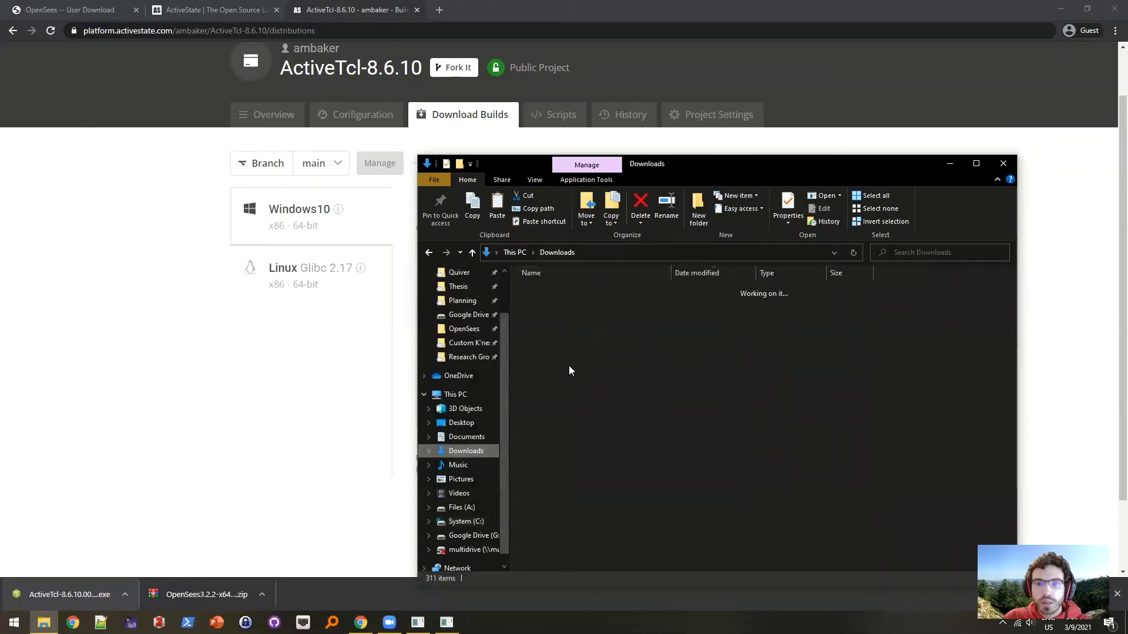
double_click(582, 393)
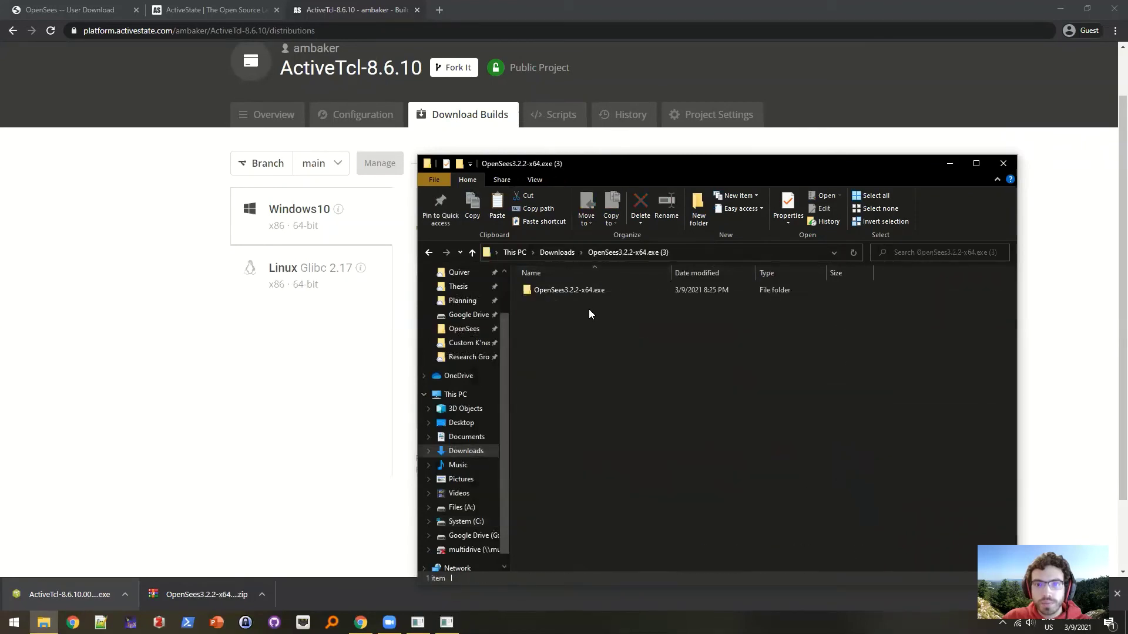
double_click(584, 289)
double_click(570, 303)
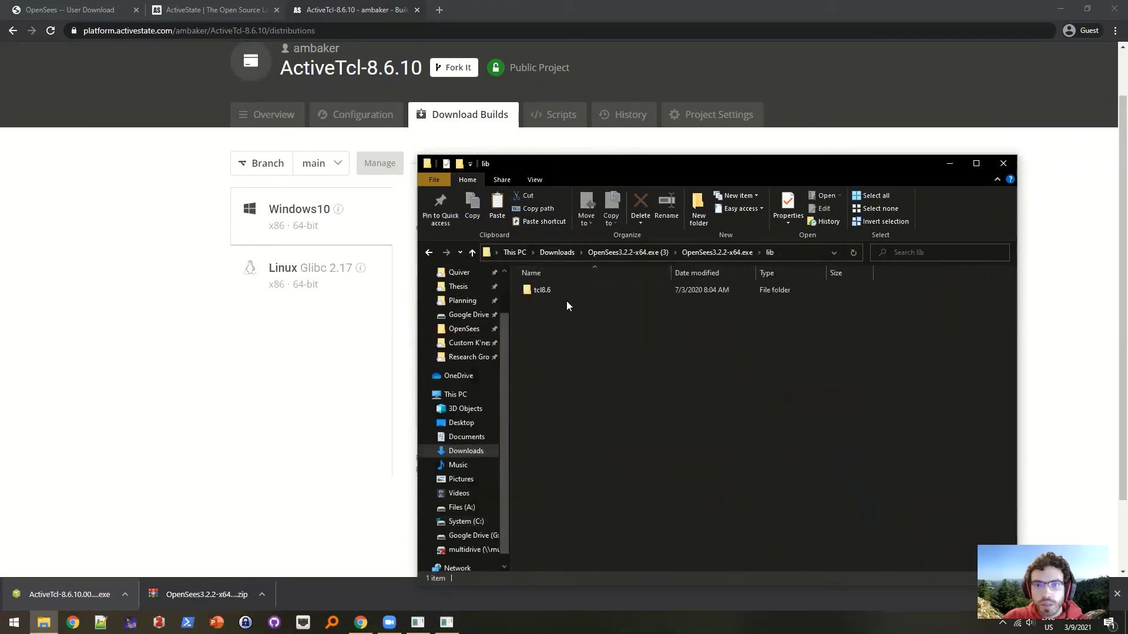
double_click(565, 294)
- Confirm tcl8.6 holds only init.tcl, then return to the Downloads-run OpenSees console
left_click(554, 290)
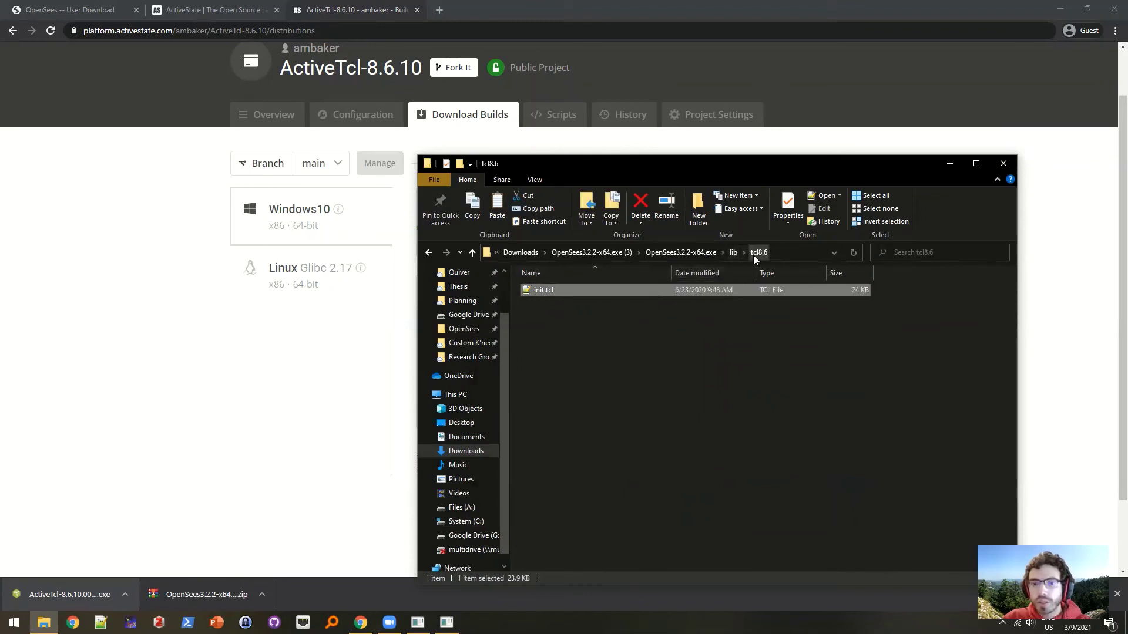
left_click(781, 379)
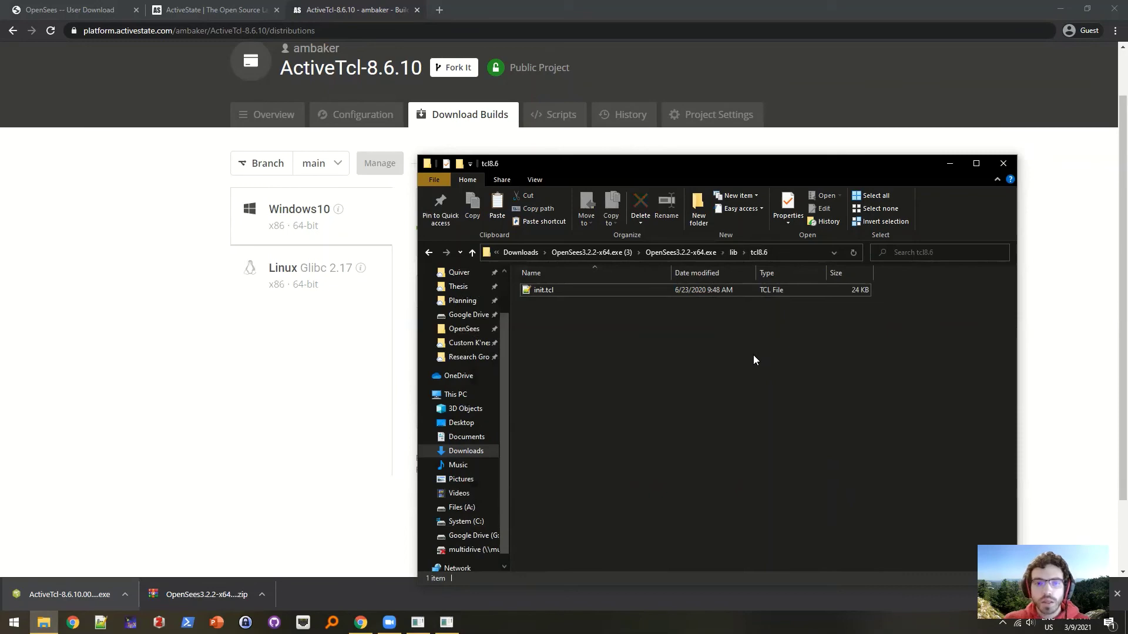
left_click(417, 622)
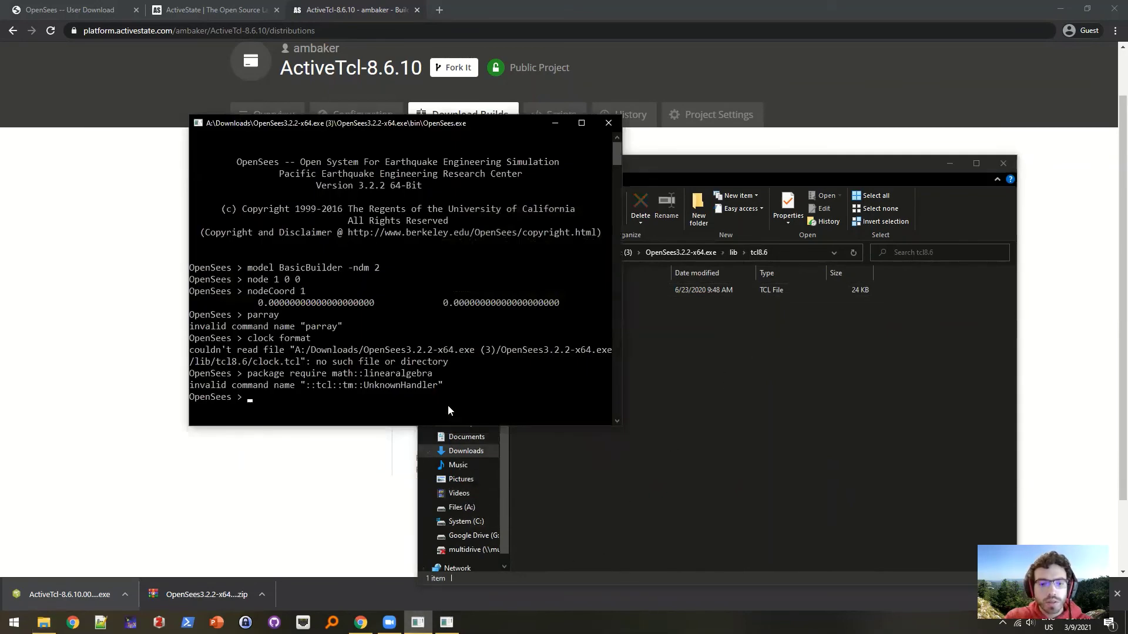
- Print the Tcl version with puts $tcl_version, which reports 8.6
type("puts $tcl")
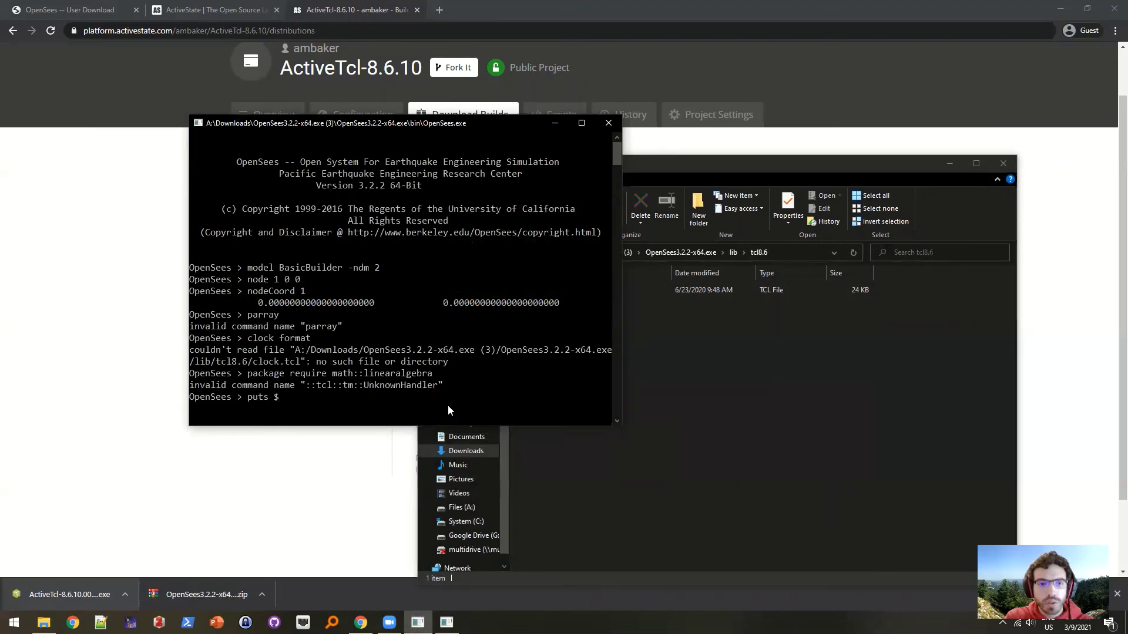
type("_version")
key("Return")
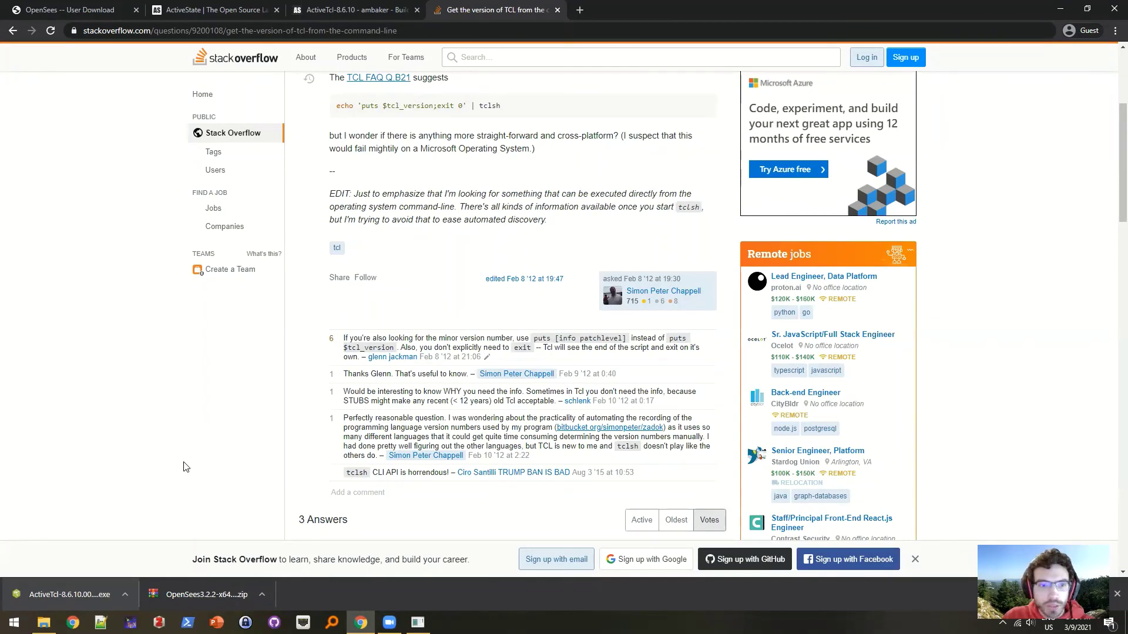
- Run the downloaded-bin OpenSees.exe, get 8.6.10 from info patchlevel, and return to the ActiveTcl-8.6.10 page
left_click(44, 622)
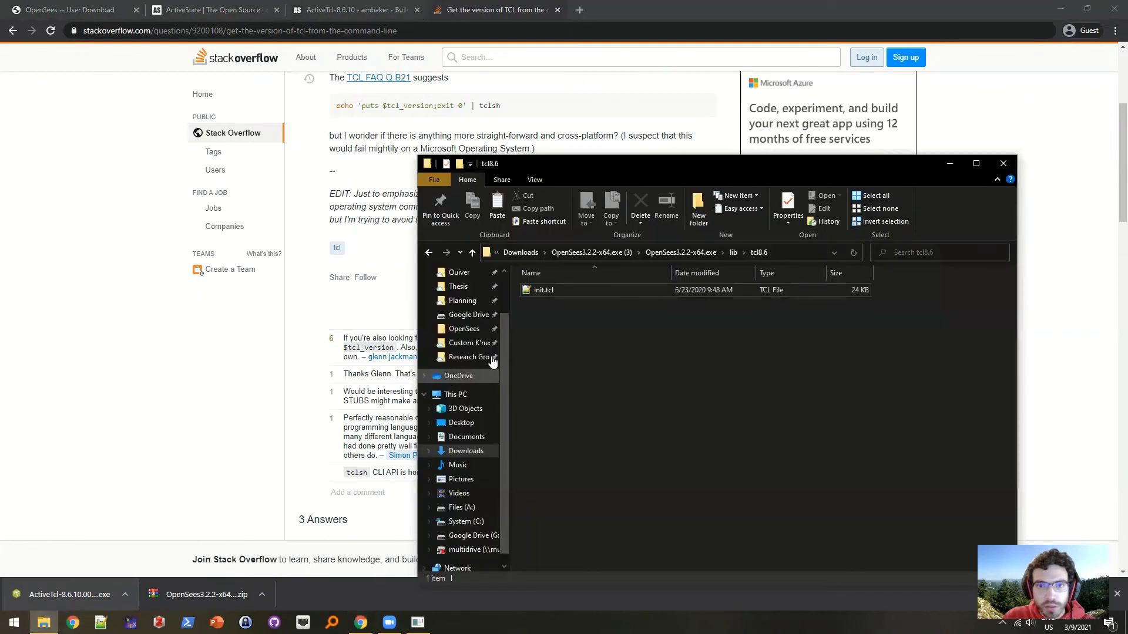
left_click(699, 251)
double_click(590, 290)
double_click(590, 290)
type("info patchlevel")
key("Return")
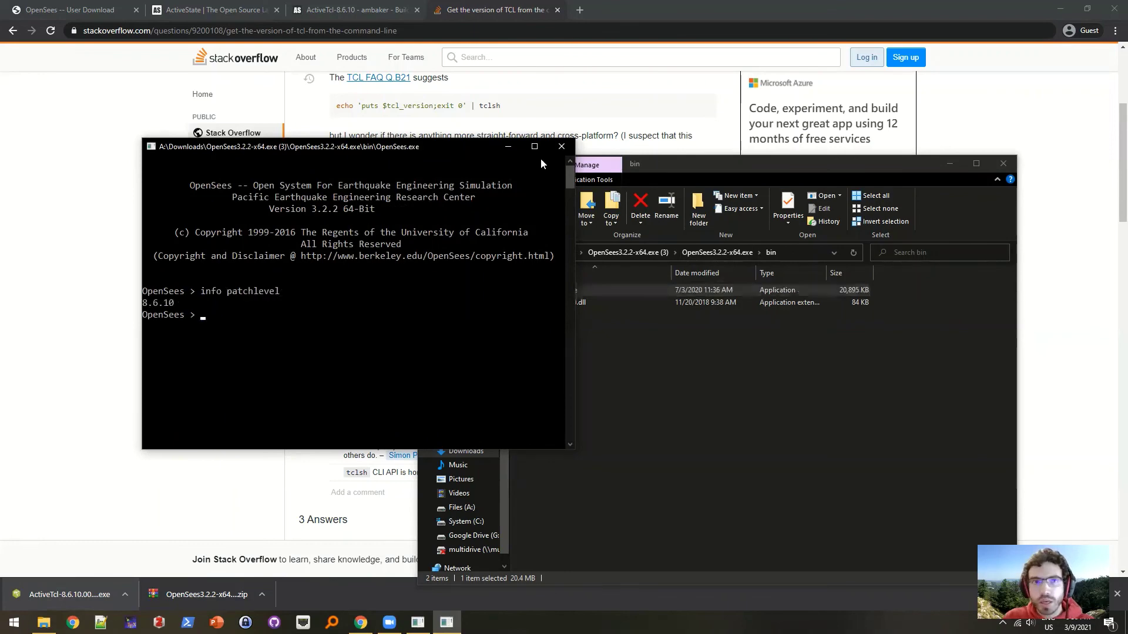
left_click(320, 8)
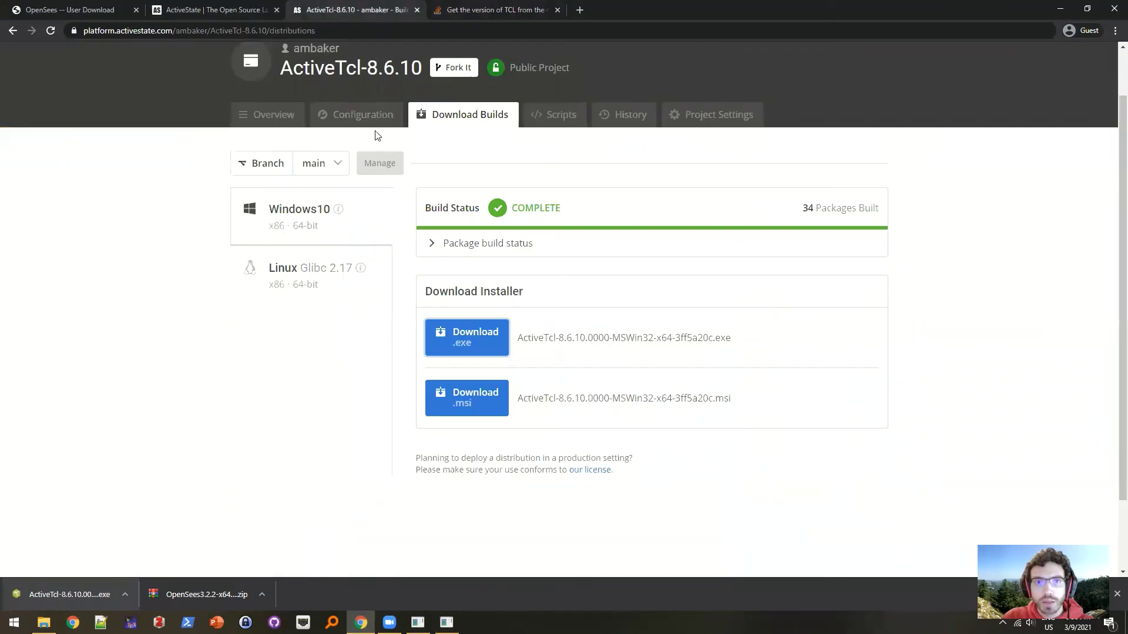